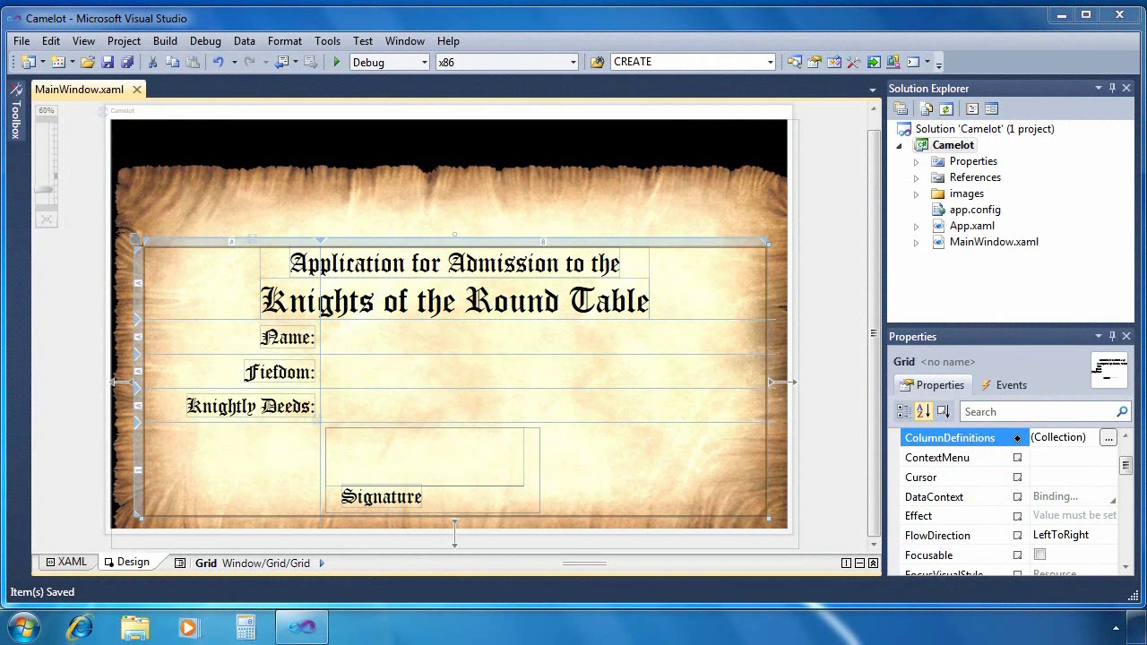
- Start a TextBox element above the Canvas in the XAML markup, placed in grid row 1 and column 1
click(71, 564)
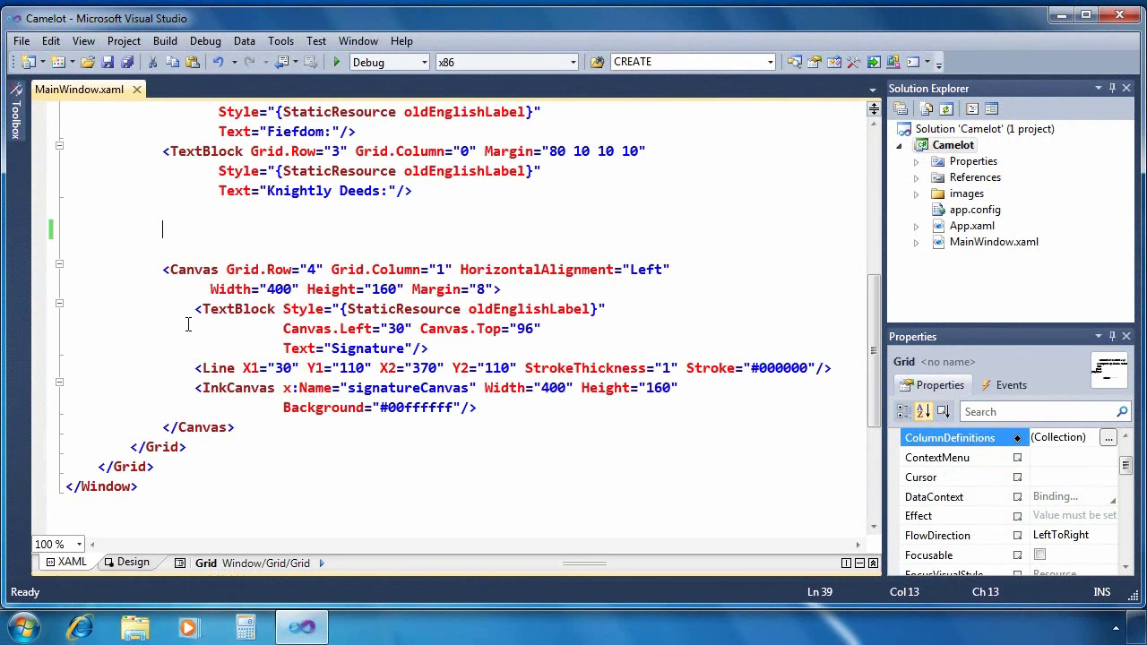
text(<TextBox)
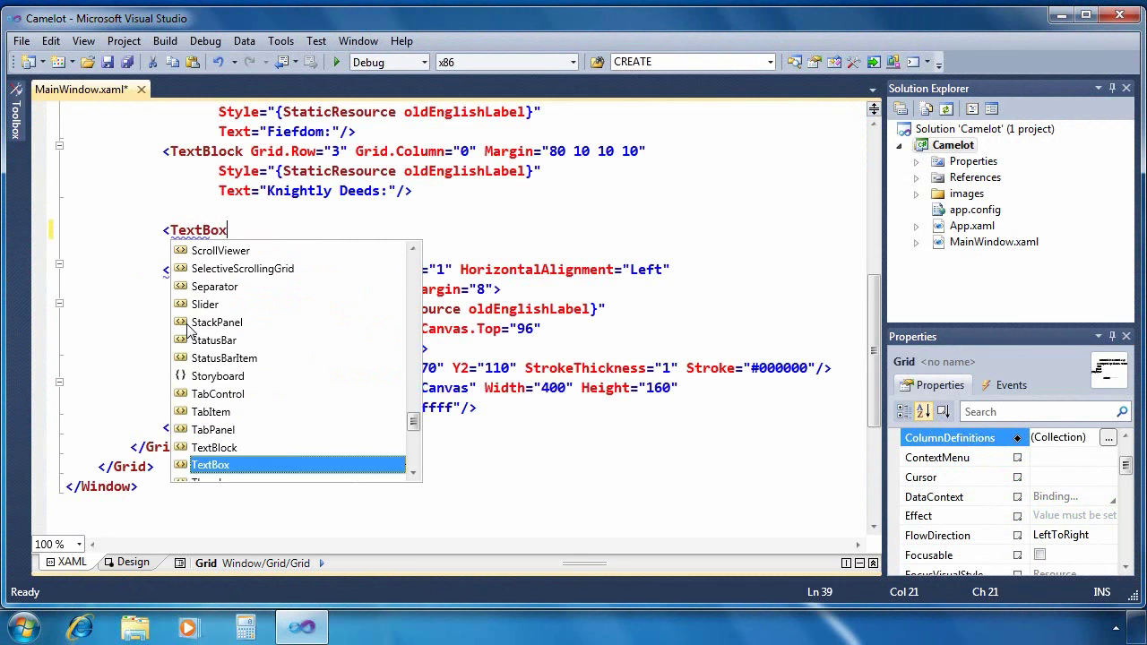
text( Gri)
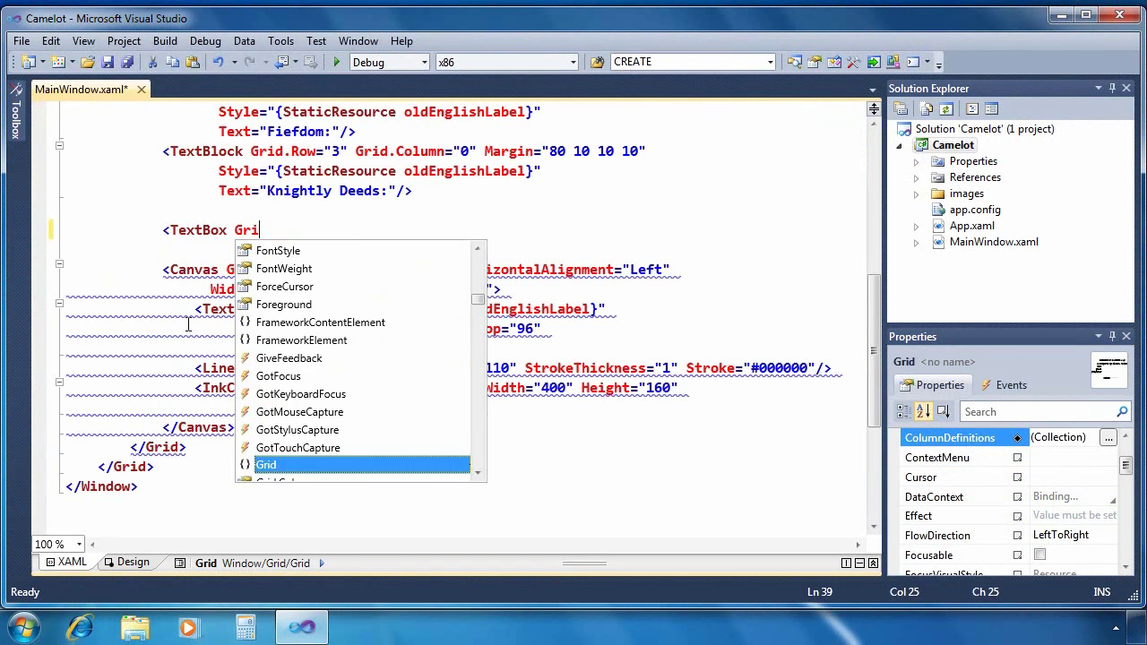
text(d.Row)
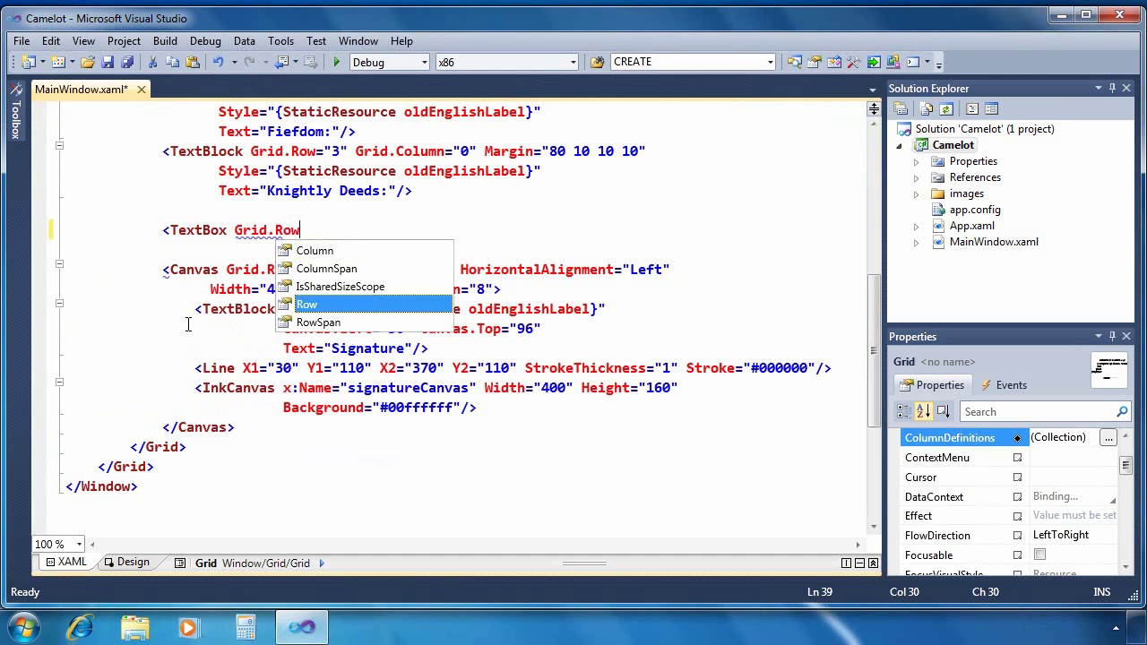
text(="1" Grid.Co)
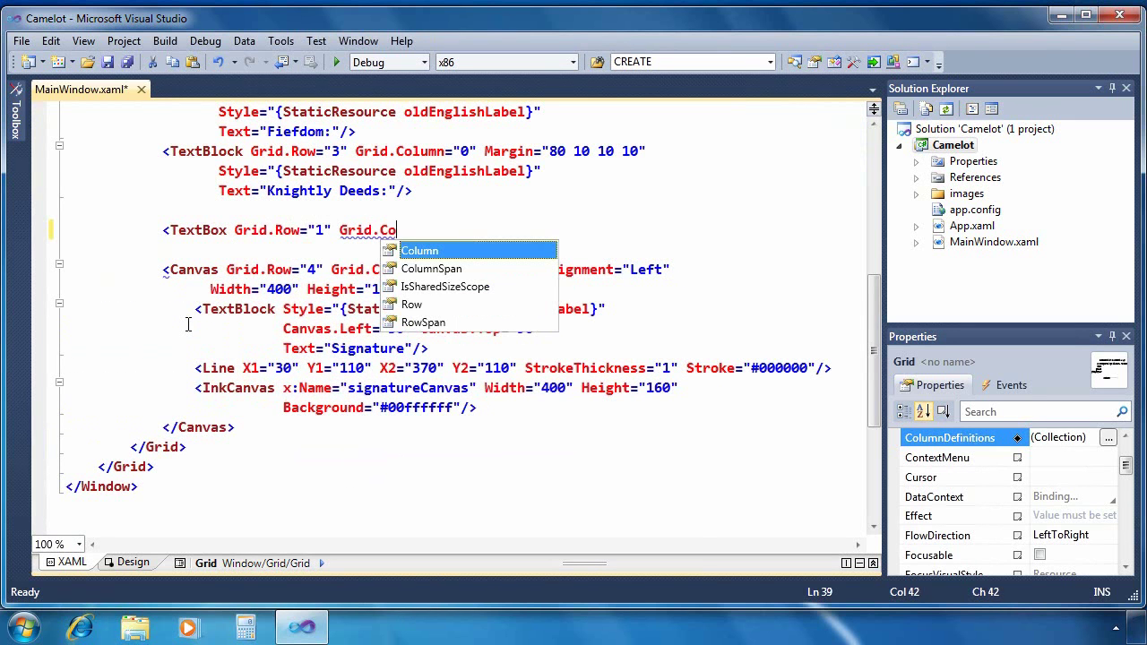
key(Tab)
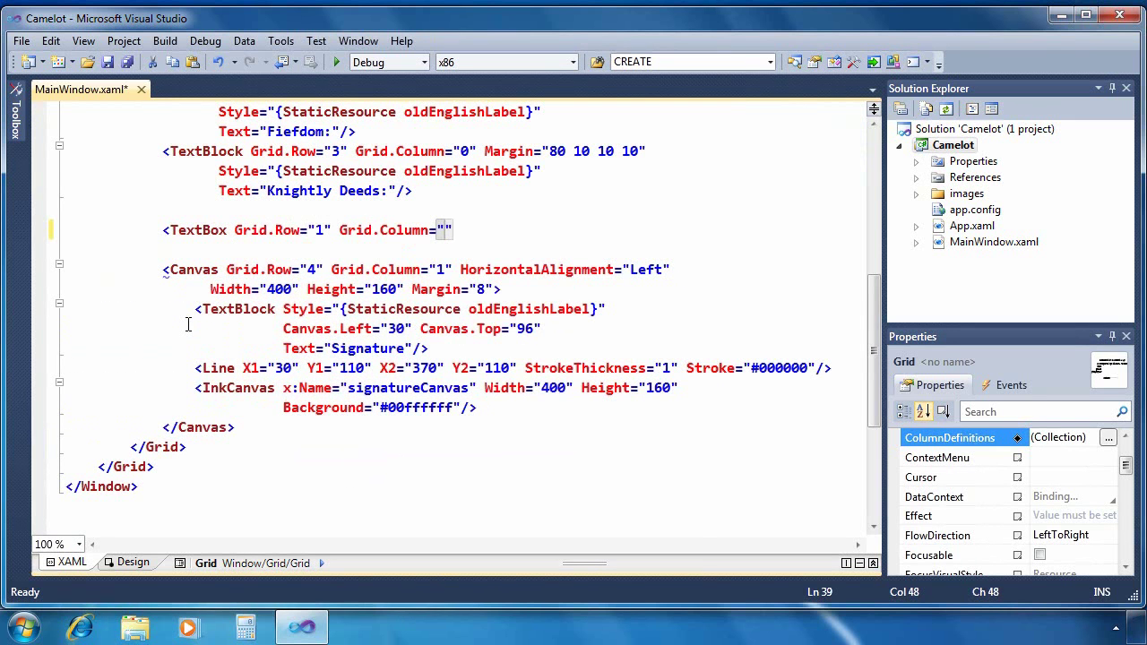
text(1")
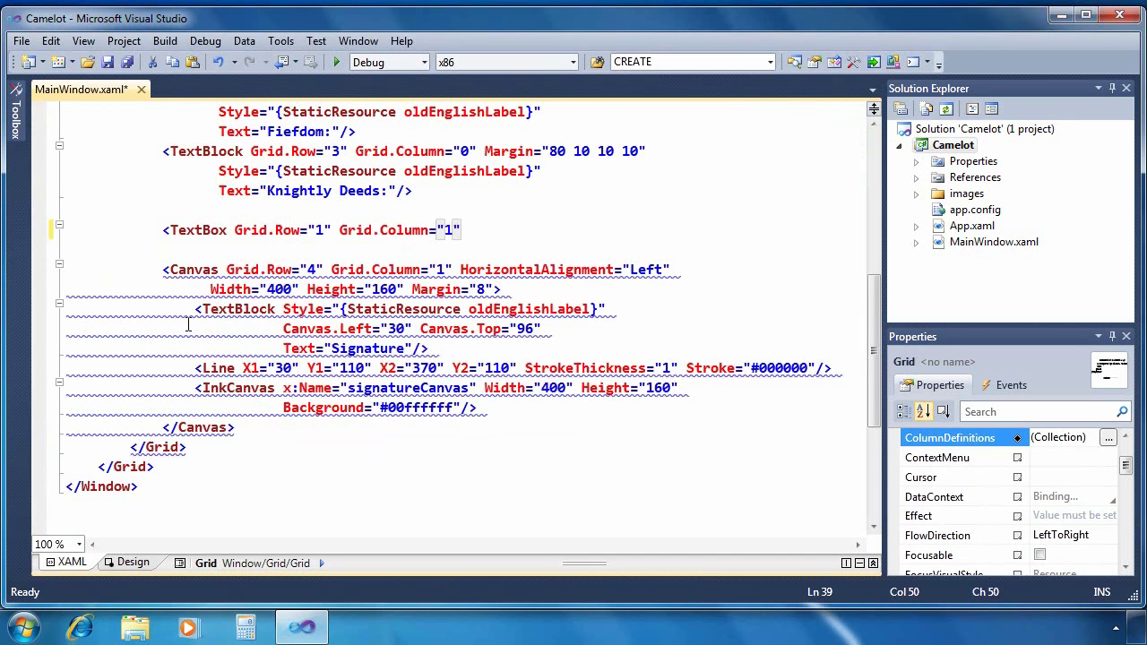
- Give the new TextBox the static resource style oldEnglishRedBox on a second line and close the element
key(Return)
text(Style=")
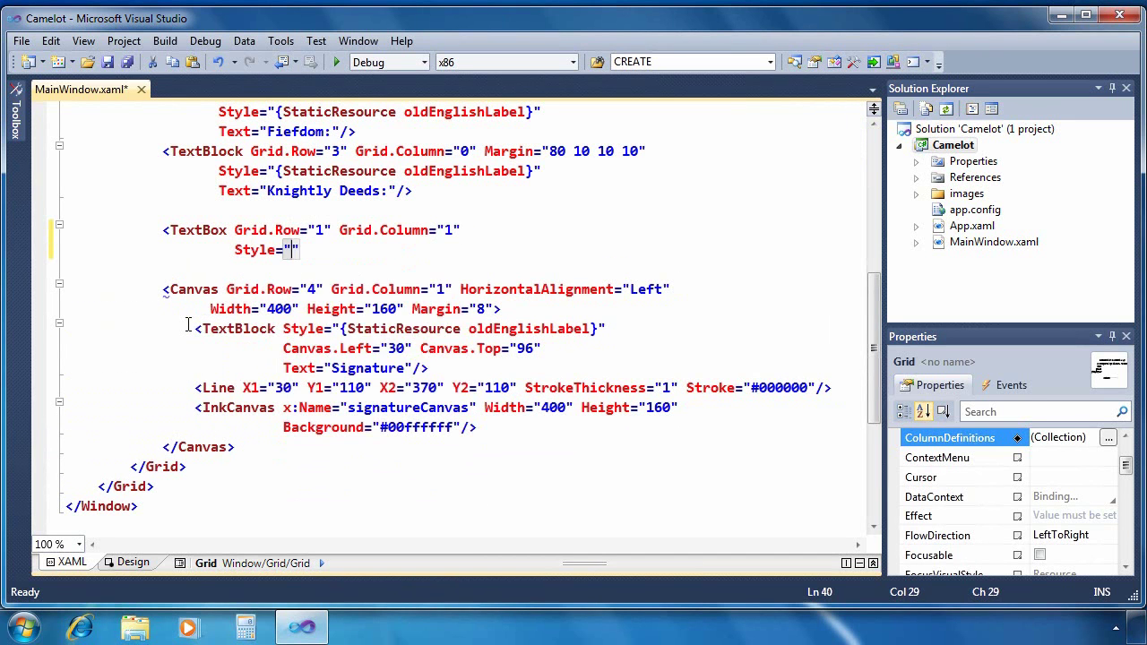
text({Sta)
key(Tab)
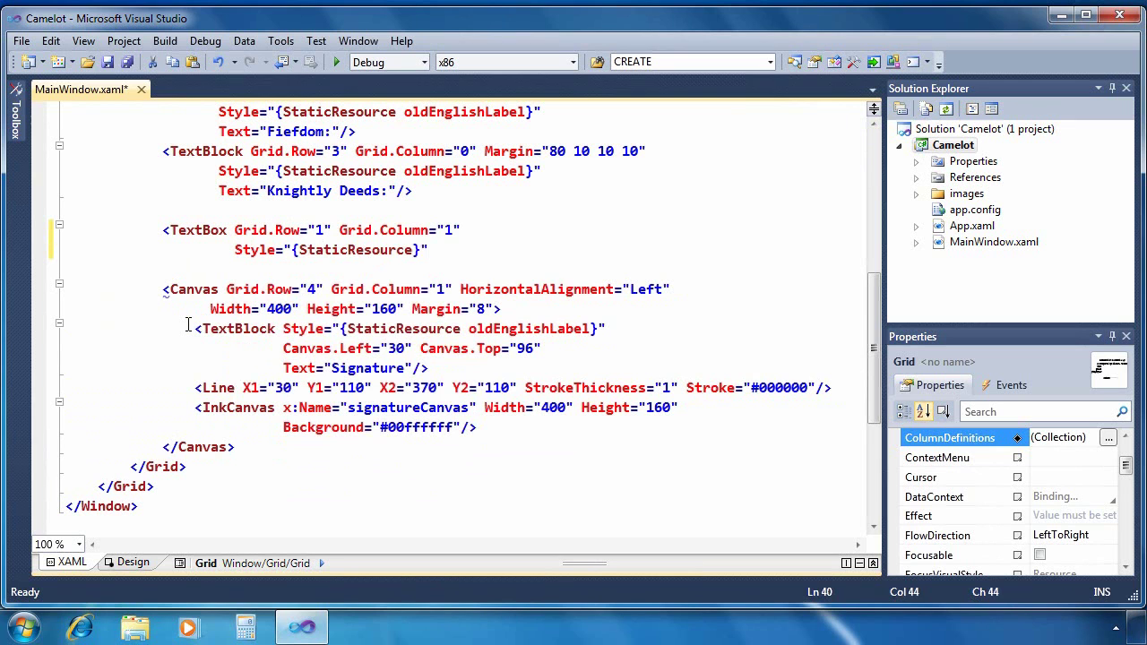
text(oldEnglish)
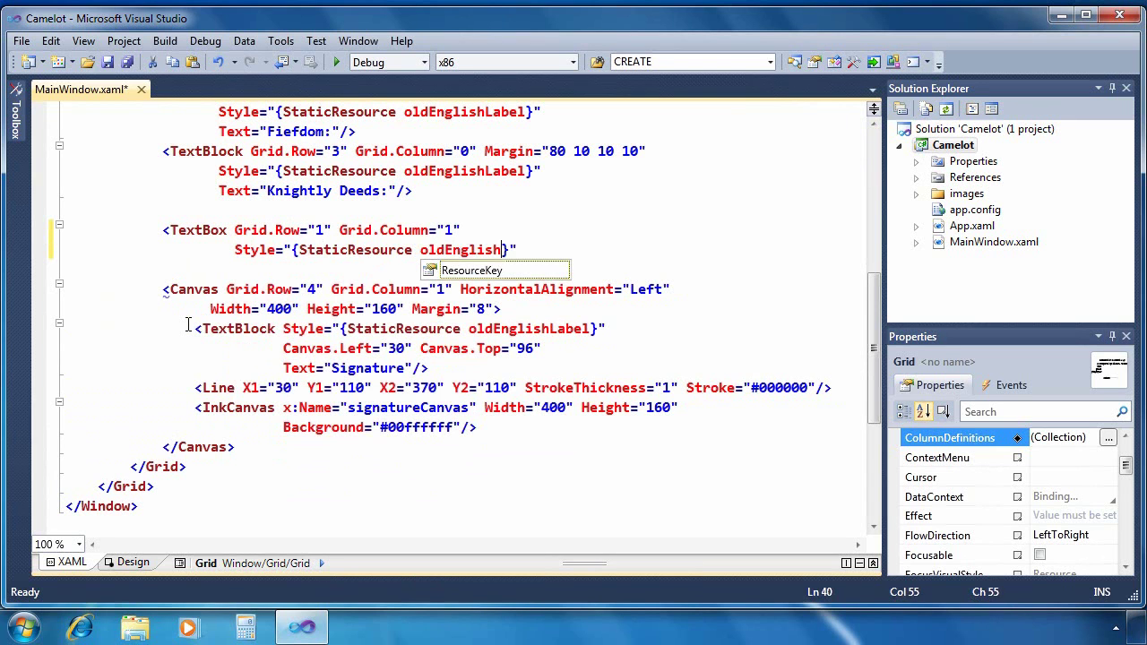
text(RedBox}"/>)
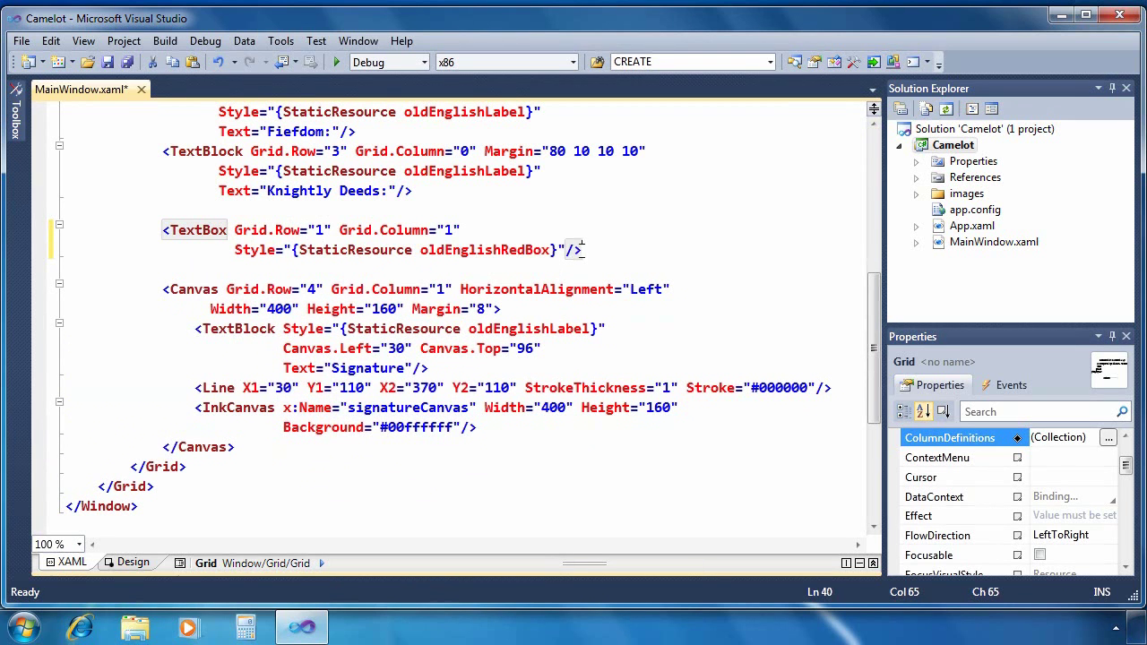
- Copy the whole TextBox element and paste two duplicates directly below it
drag(582, 249, 164, 235)
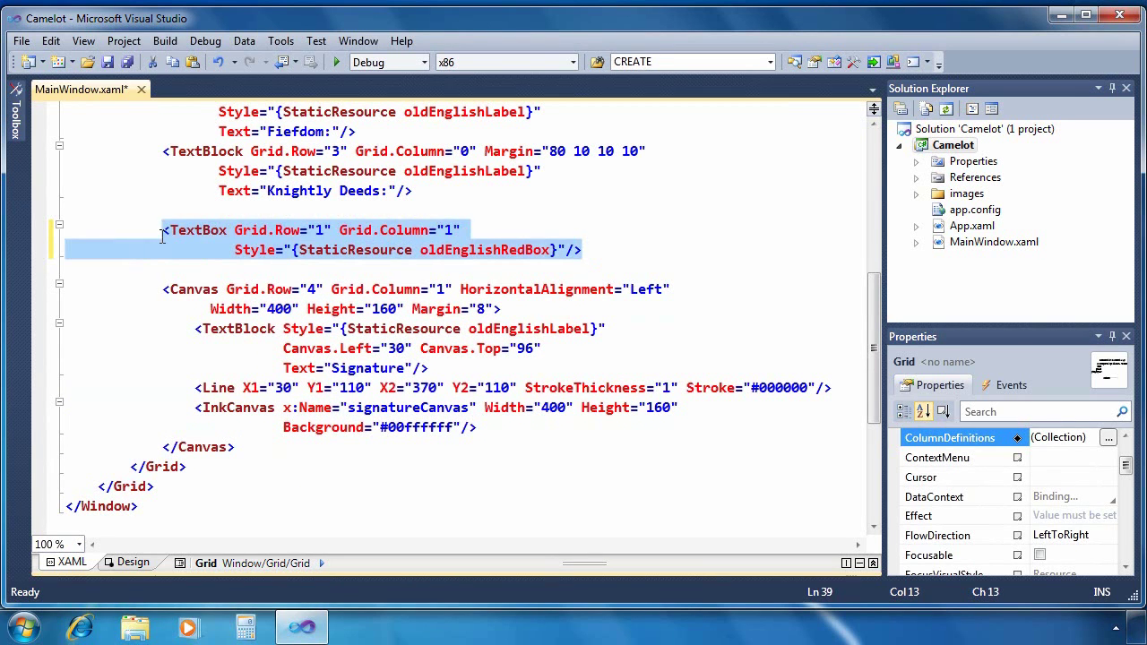
right_click(163, 235)
click(222, 325)
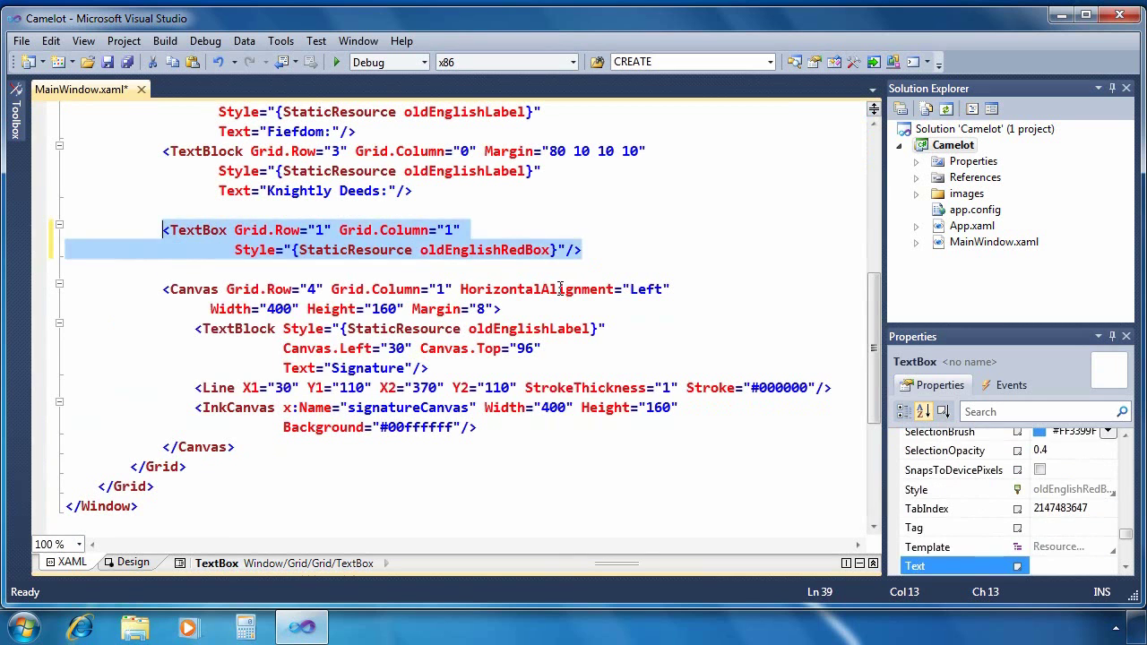
click(614, 251)
key(ctrl+v)
key(ctrl+v)
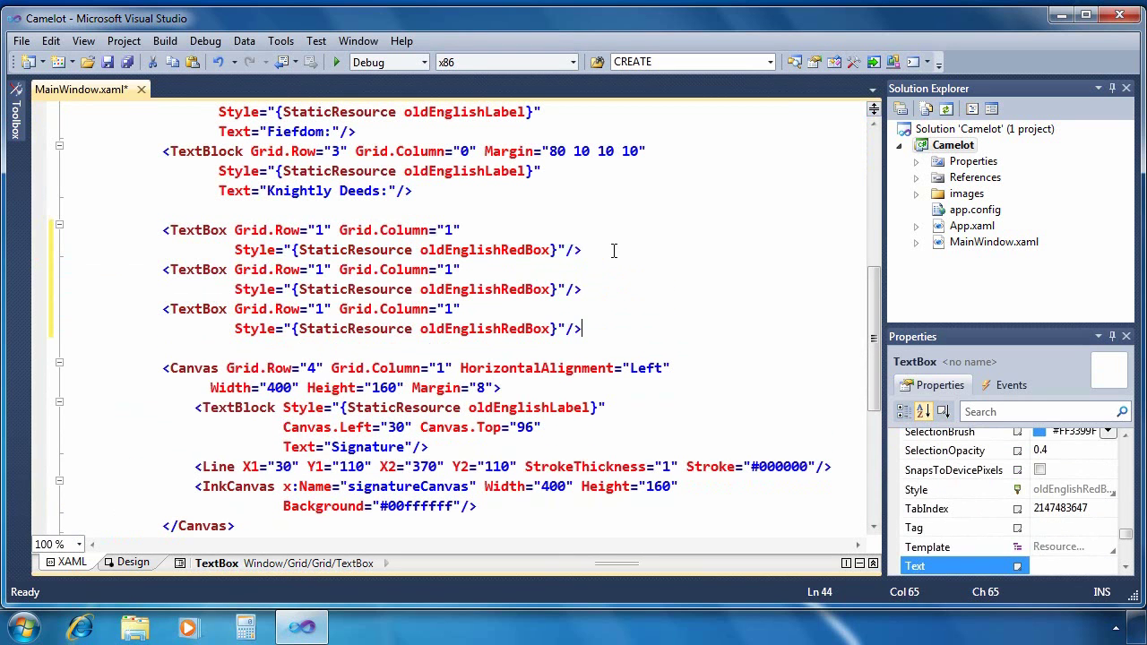
- Set Grid.Row to 2 on the second TextBox and 3 on the third, and save MainWindow.xaml
double_click(320, 269)
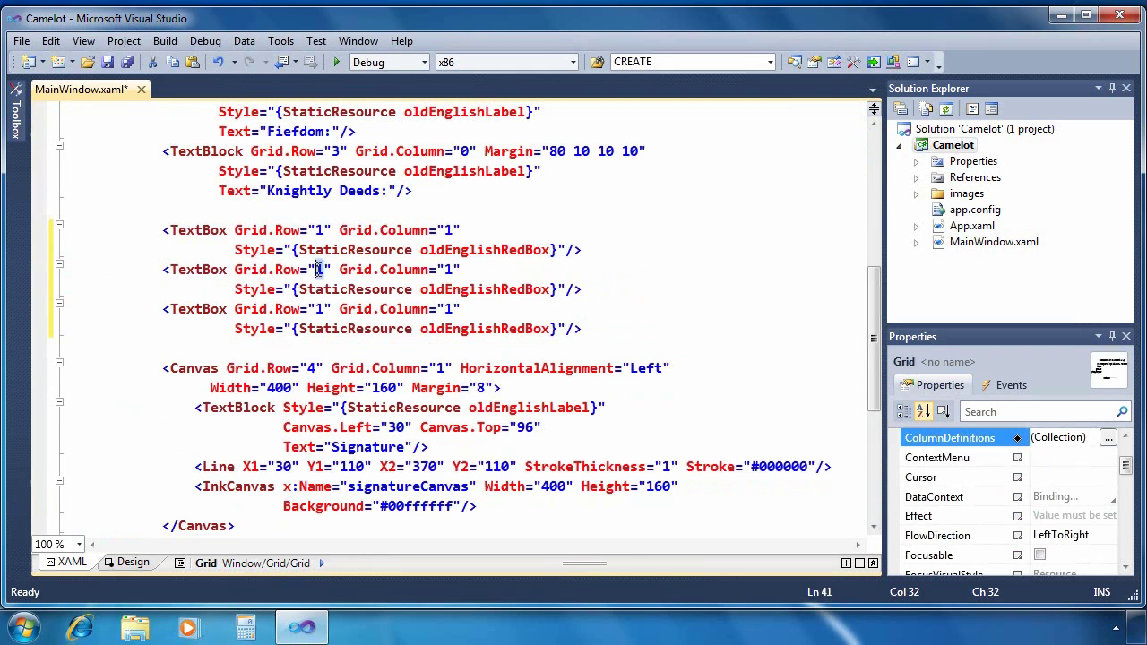
text(2)
double_click(319, 308)
text(3)
key(ctrl+s)
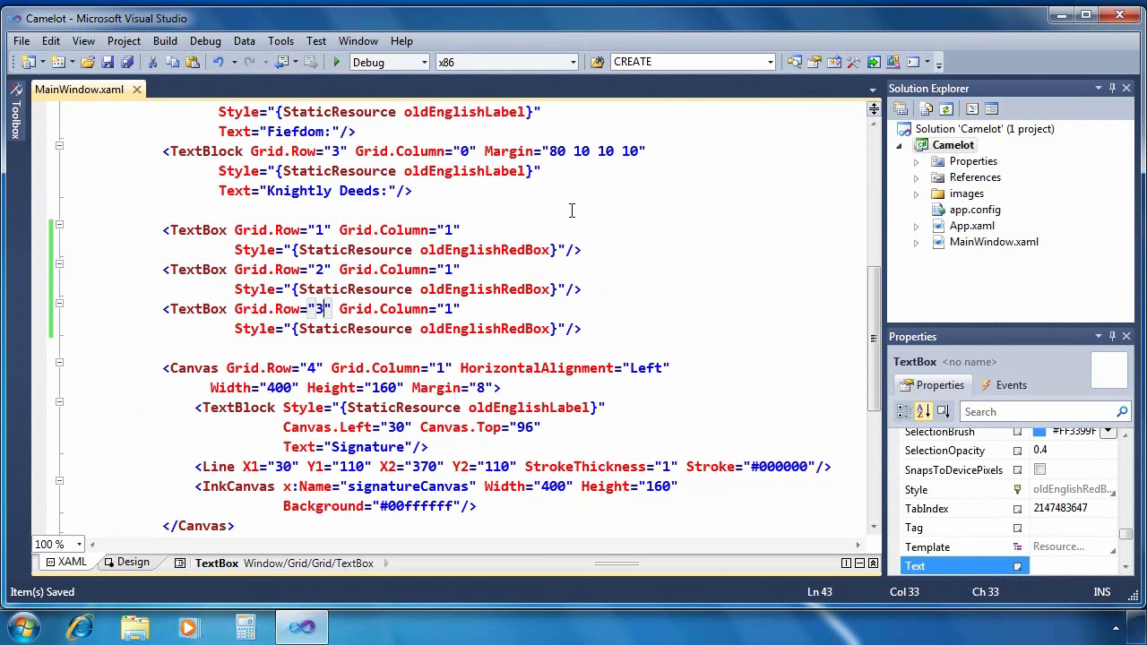
- Run the application and insert the applicant's handwritten name into the Name field
click(333, 62)
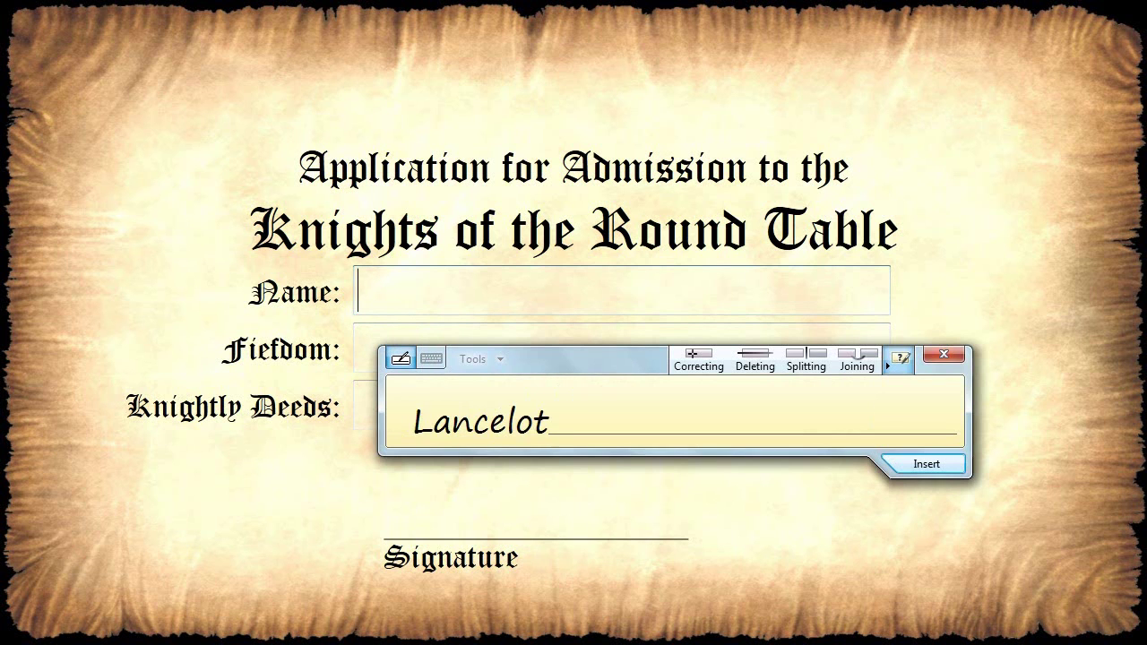
click(926, 463)
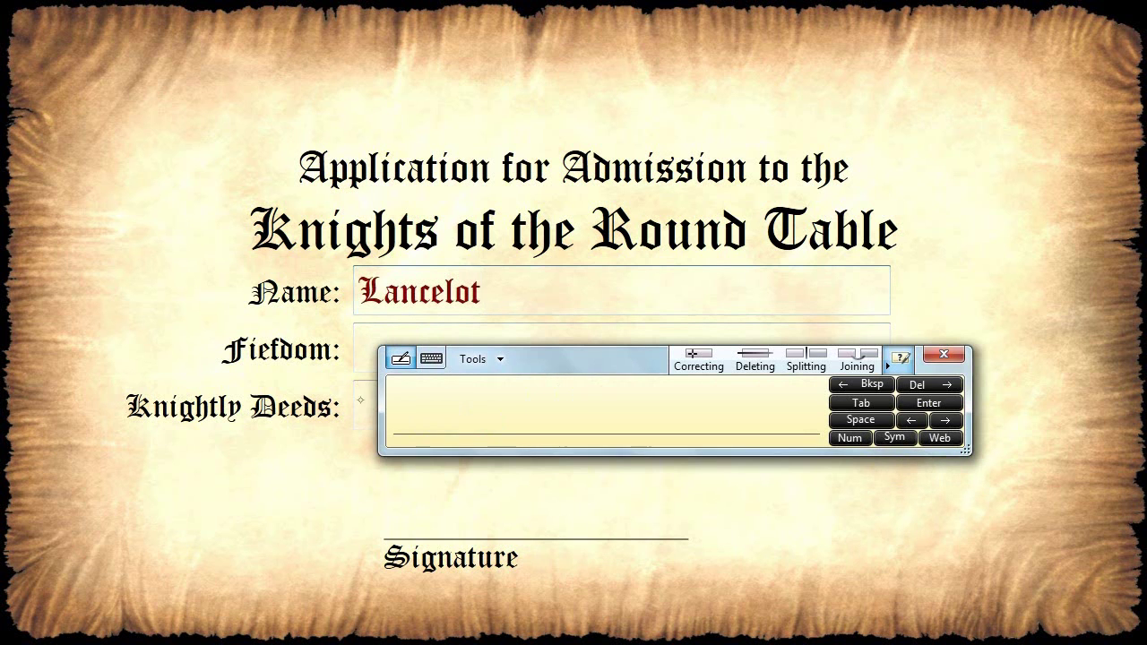
- Handwrite the entry for Knightly Deeds and correct its first letter so that it reads "slaying dragons"
click(362, 402)
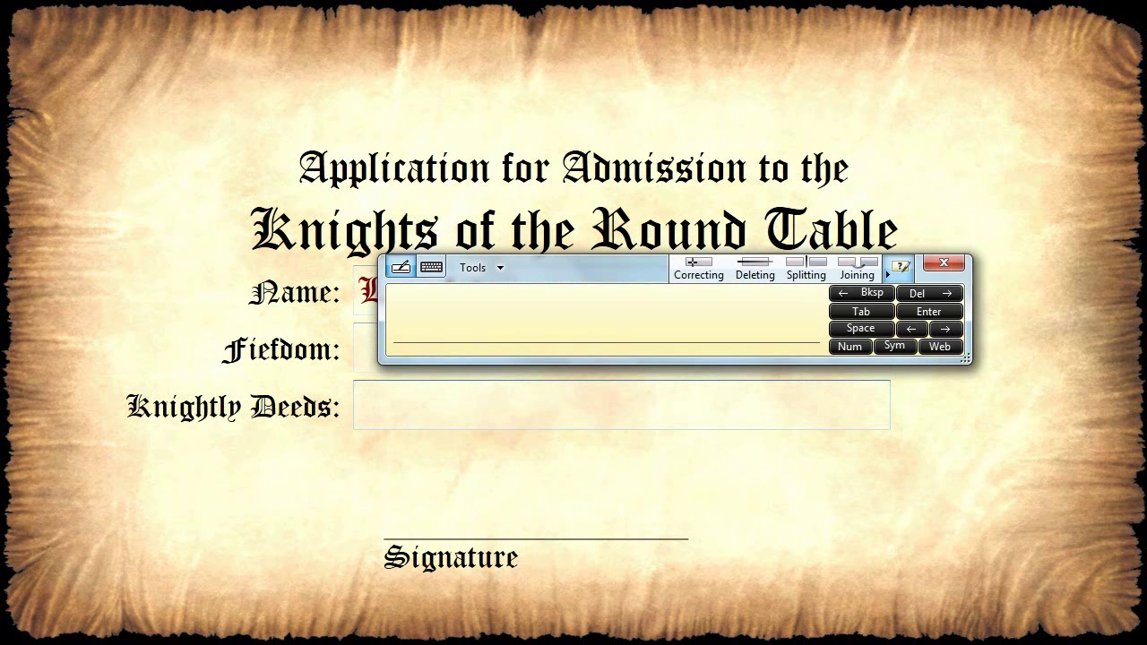
mouse_move(408, 316)
mouse_down()
mouse_move(421, 331)
mouse_move(472, 321)
mouse_move(508, 354)
mouse_up()
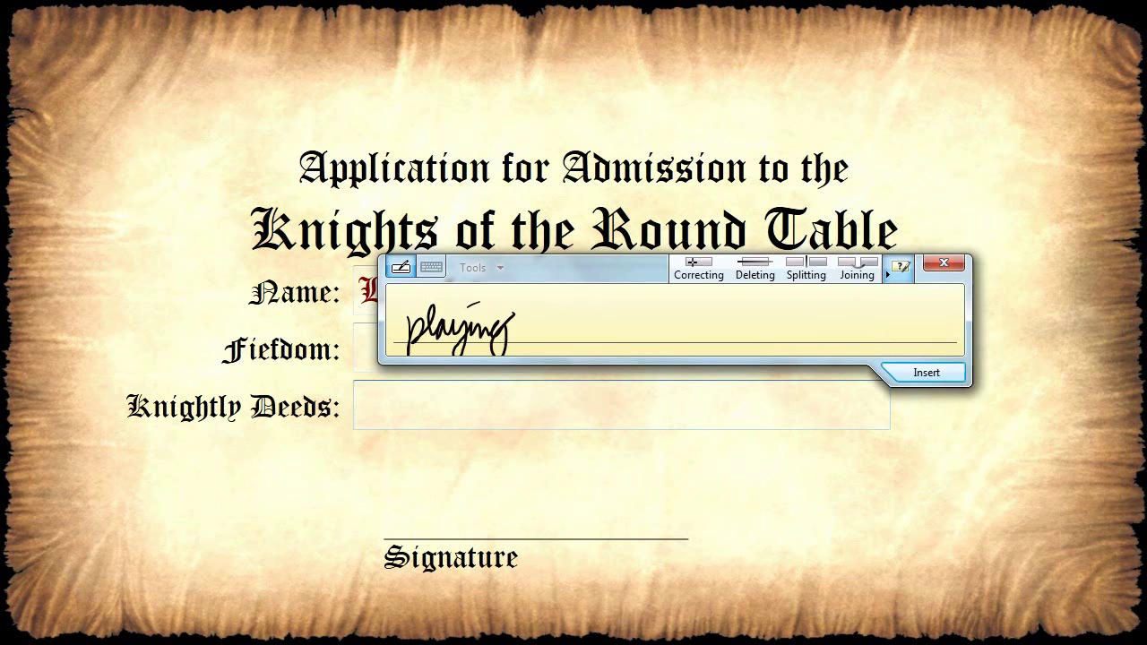
mouse_move(548, 315)
mouse_down()
mouse_move(541, 340)
mouse_move(576, 324)
mouse_move(618, 333)
mouse_move(685, 323)
mouse_up()
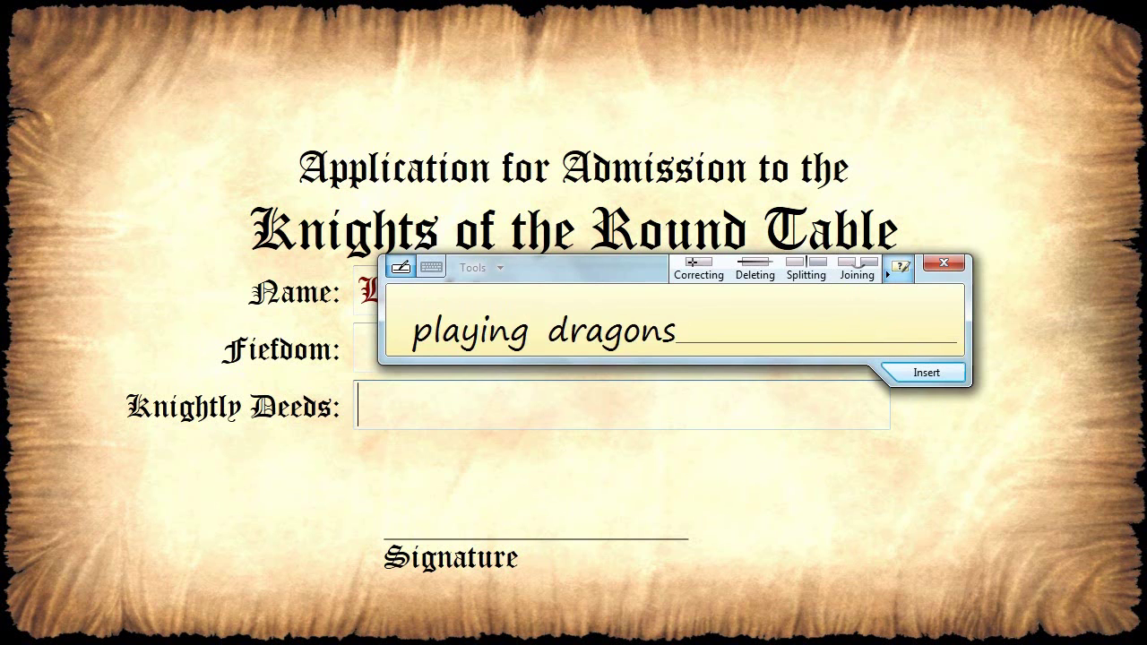
click(542, 331)
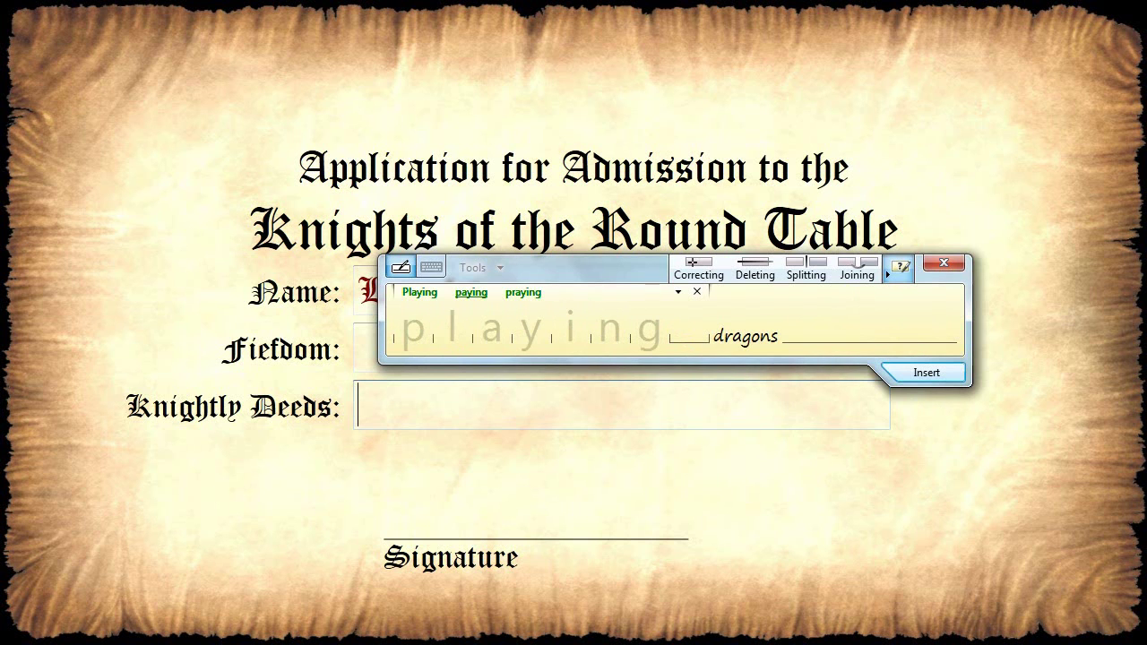
drag(423, 324, 403, 341)
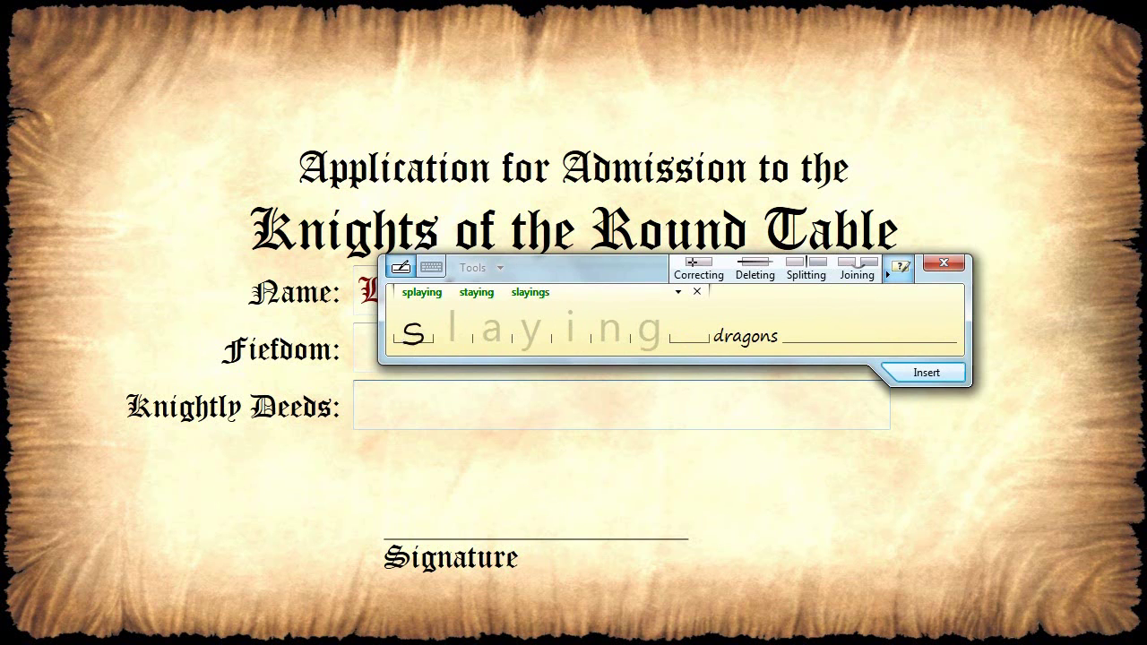
click(696, 291)
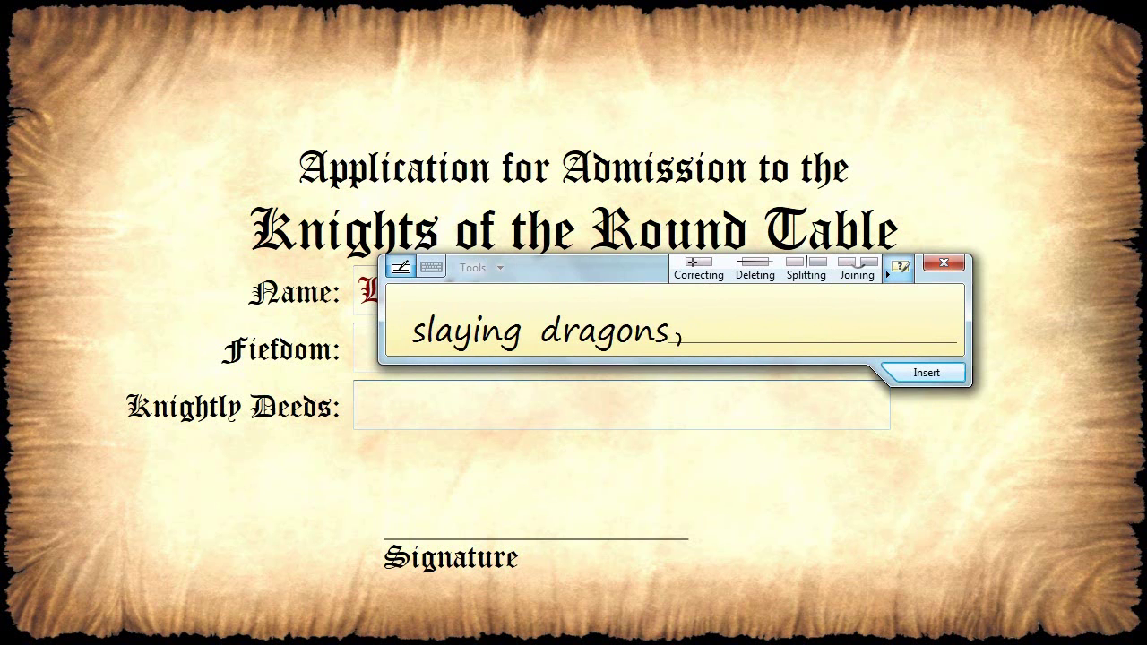
- Append ", rescuing fair maidens" to the handwritten deeds, correcting the wrongly recognized words
drag(680, 338, 675, 351)
mouse_move(699, 335)
mouse_down()
mouse_move(756, 328)
mouse_move(772, 350)
mouse_move(801, 319)
mouse_up()
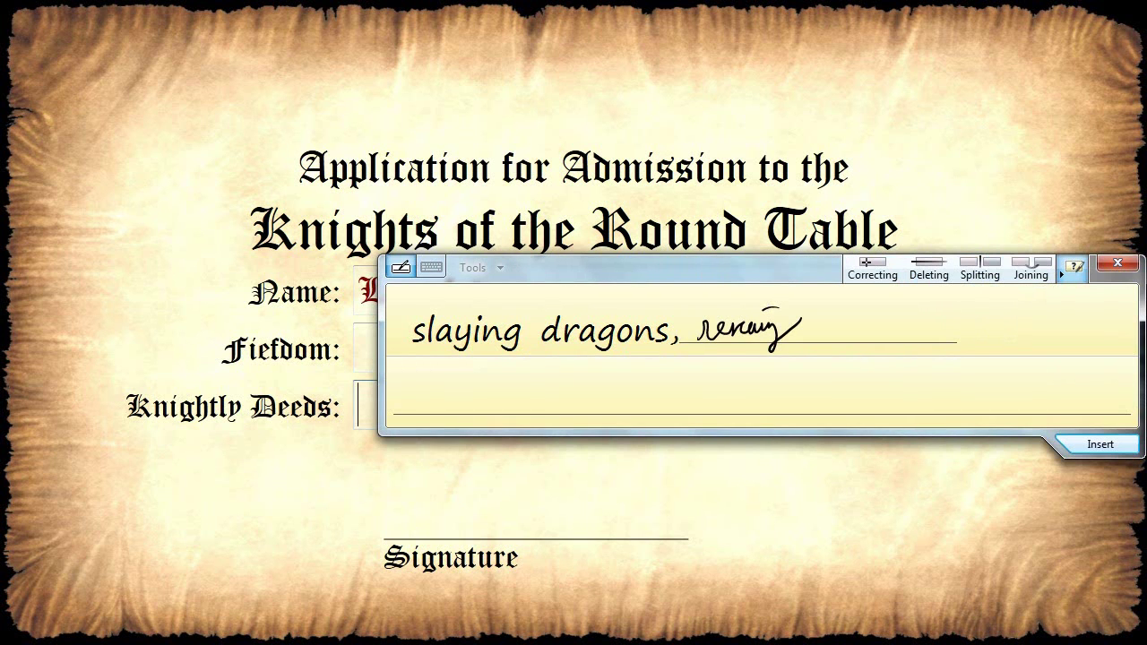
mouse_move(858, 303)
mouse_down()
mouse_move(847, 354)
mouse_move(871, 330)
mouse_move(940, 331)
mouse_move(961, 306)
mouse_move(978, 332)
mouse_move(1014, 328)
mouse_up()
click(878, 310)
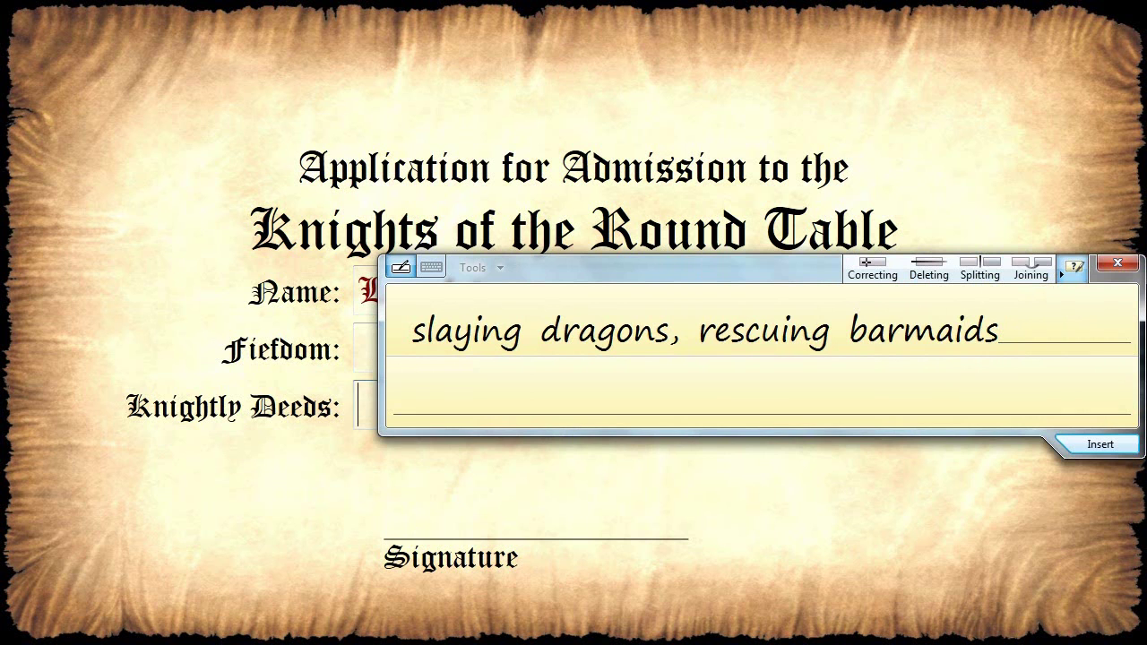
mouse_move(907, 303)
mouse_down()
mouse_move(907, 346)
mouse_move(905, 329)
mouse_move(851, 341)
mouse_move(885, 341)
mouse_move(909, 321)
mouse_up()
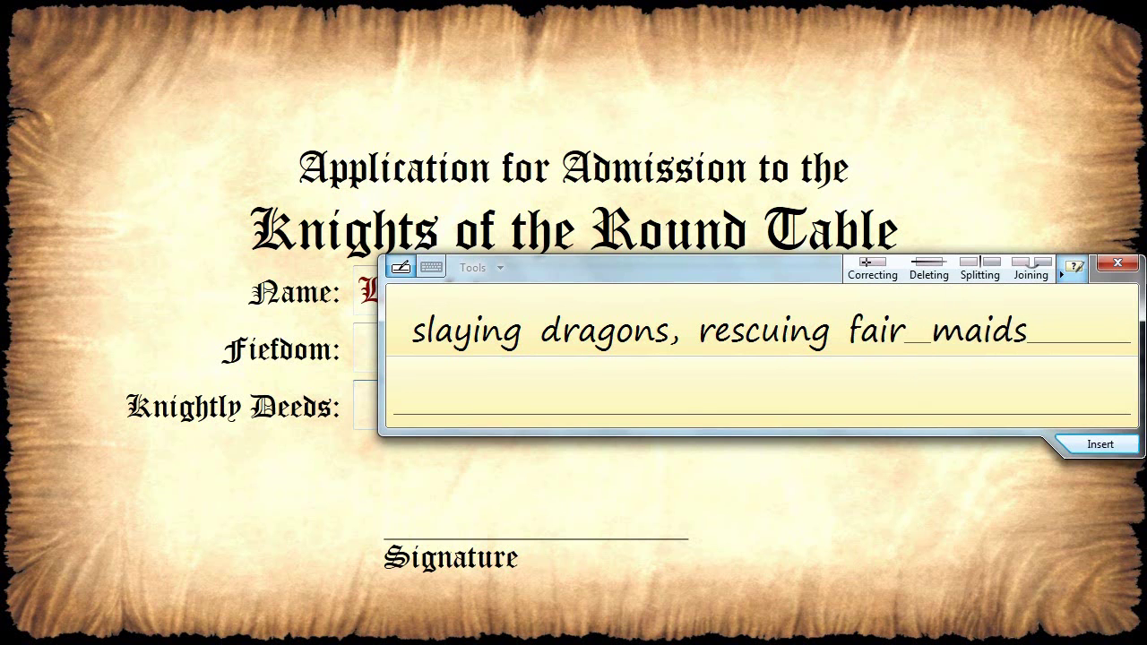
click(976, 330)
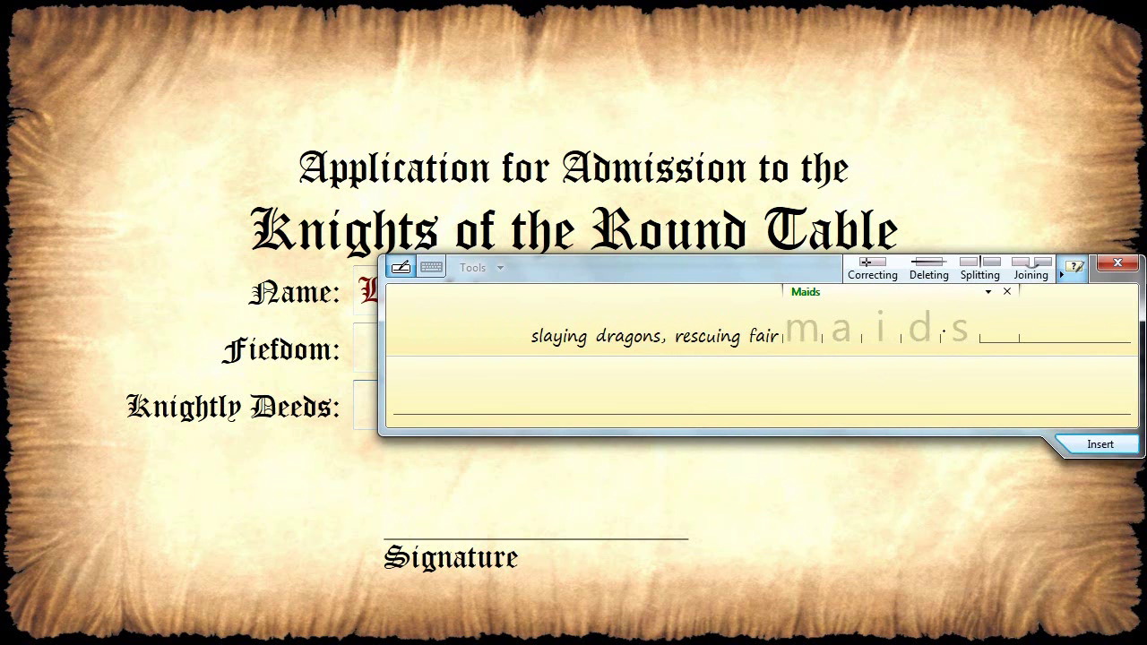
mouse_move(953, 324)
mouse_down()
mouse_move(943, 338)
mouse_move(984, 329)
mouse_move(984, 340)
mouse_move(970, 338)
mouse_move(1032, 340)
mouse_up()
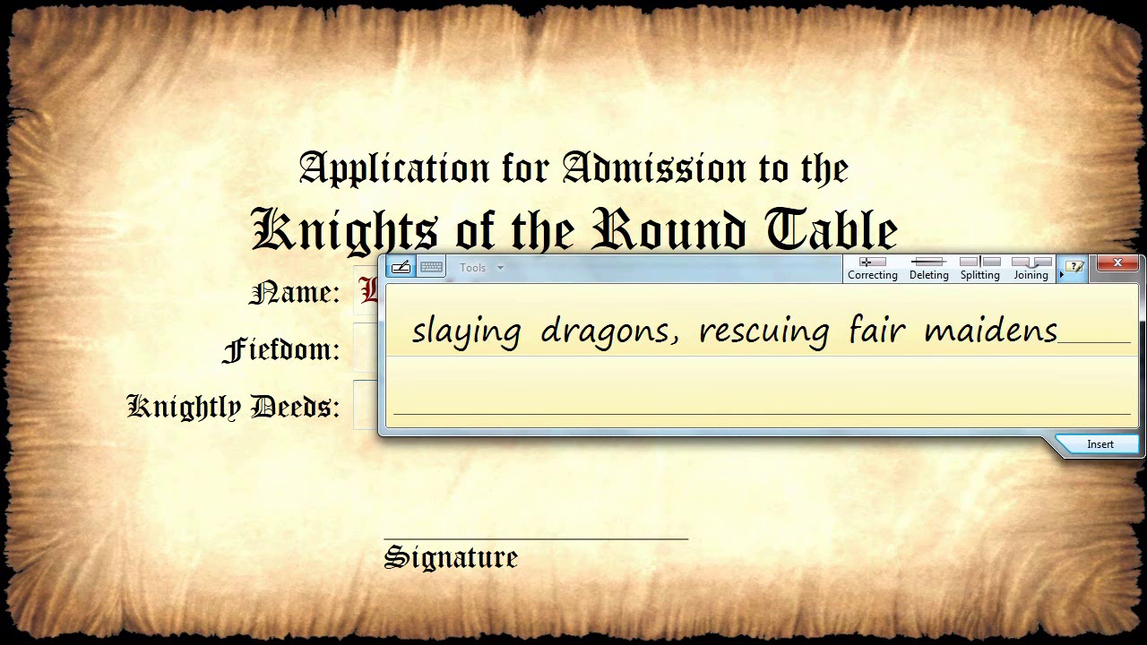
- Strike out "dragons, rescuing fair" from the handwriting and insert "slaying maidens" into the Knightly Deeds field
drag(542, 333, 895, 330)
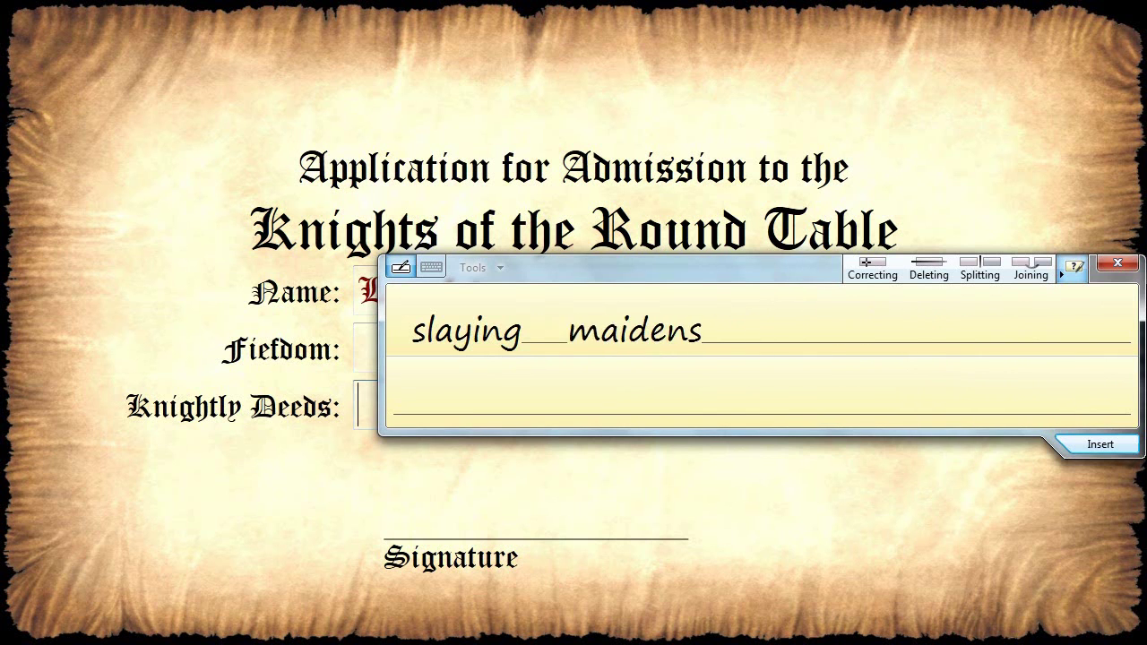
click(1100, 443)
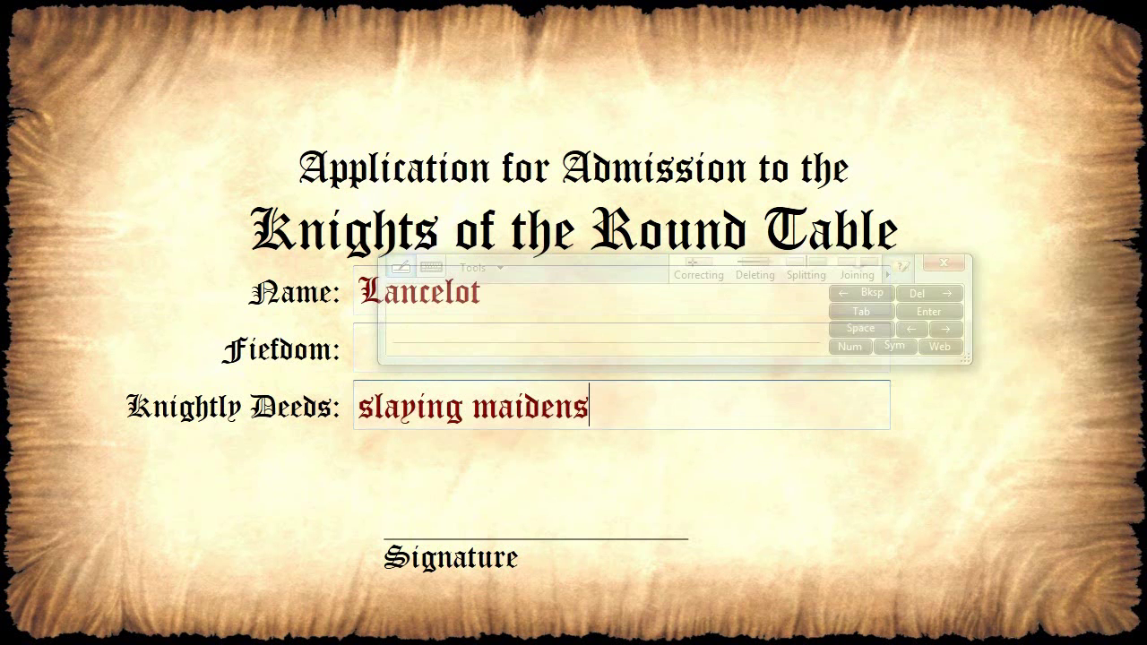
click(376, 347)
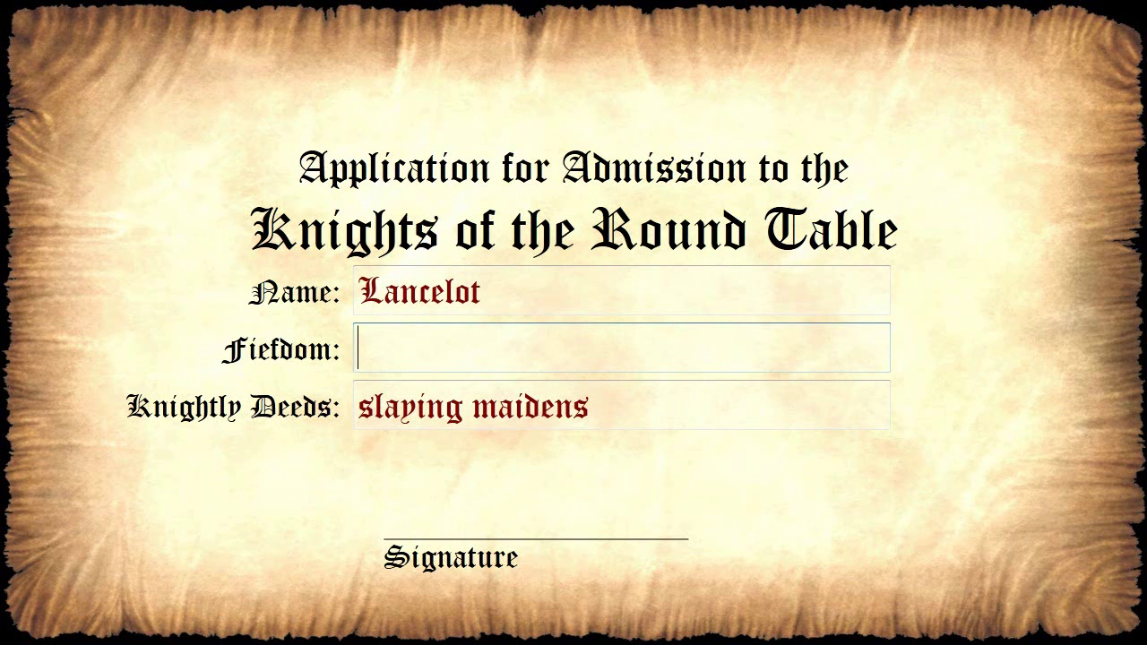
click(397, 394)
mouse_move(428, 454)
mouse_down()
mouse_move(430, 492)
mouse_move(439, 472)
mouse_move(432, 493)
mouse_move(491, 474)
mouse_move(525, 491)
mouse_move(538, 480)
mouse_move(593, 488)
mouse_up()
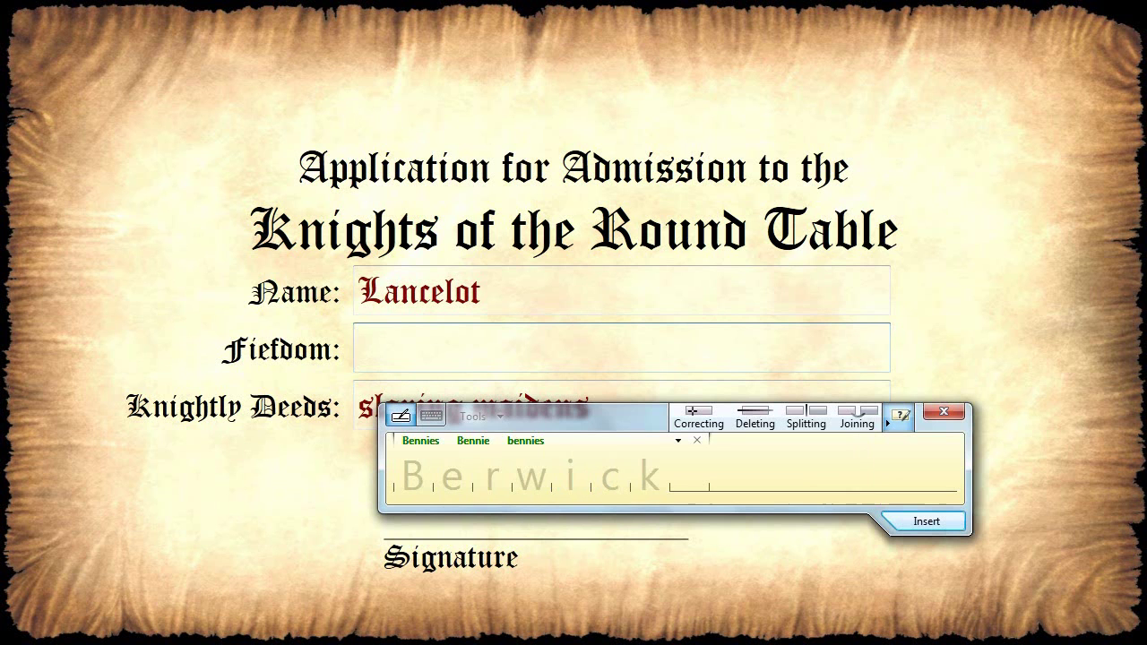
drag(488, 493, 504, 492)
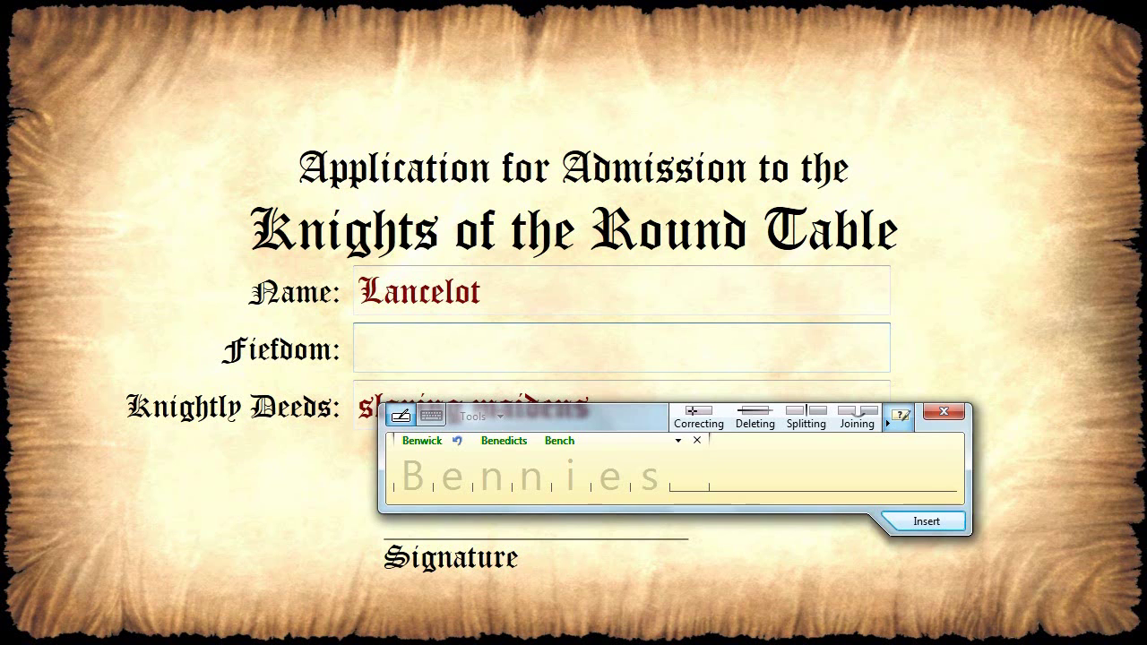
click(943, 412)
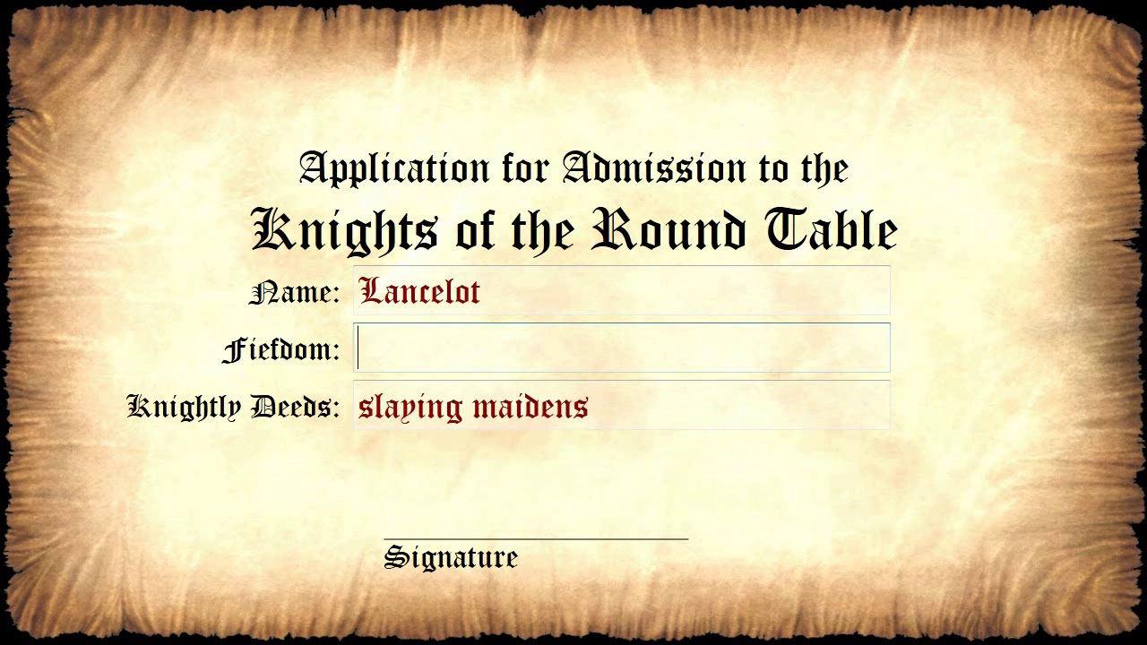
- Close the running application form, minimize the code editor and create a text file named arthur.txt on the desktop
key(alt+F4)
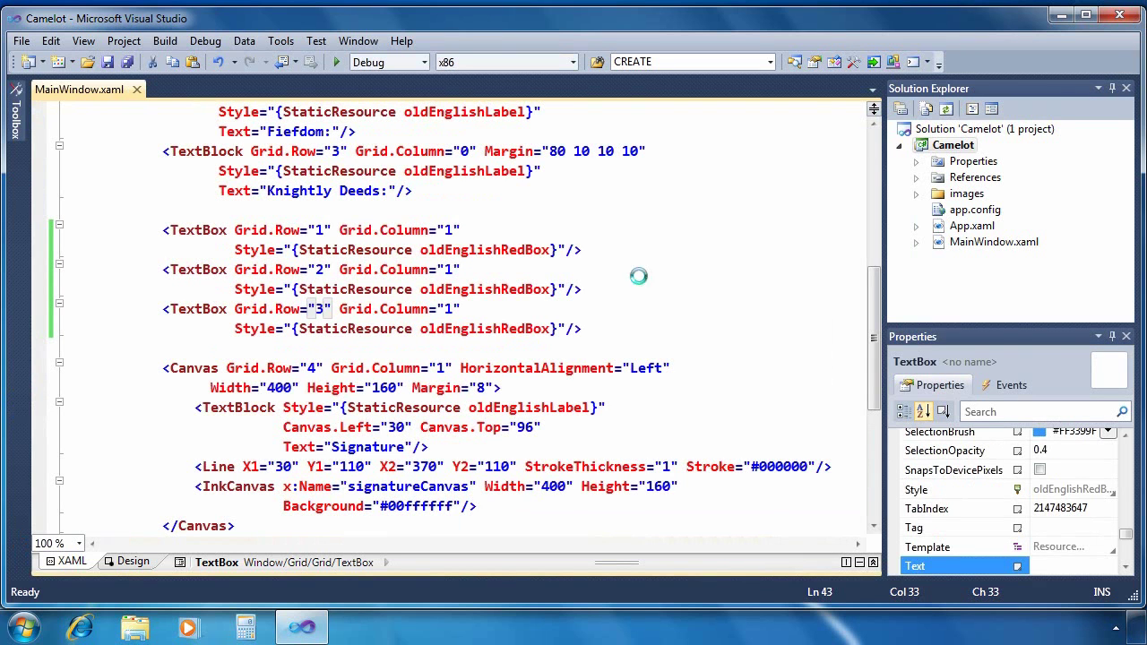
click(1061, 15)
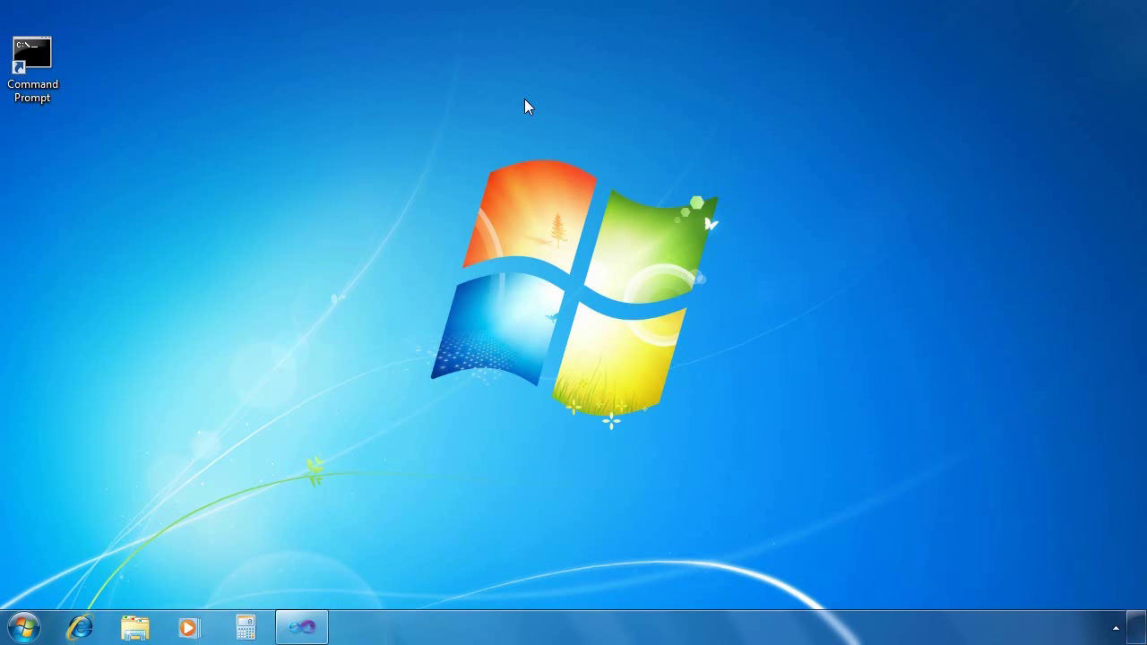
right_click(173, 89)
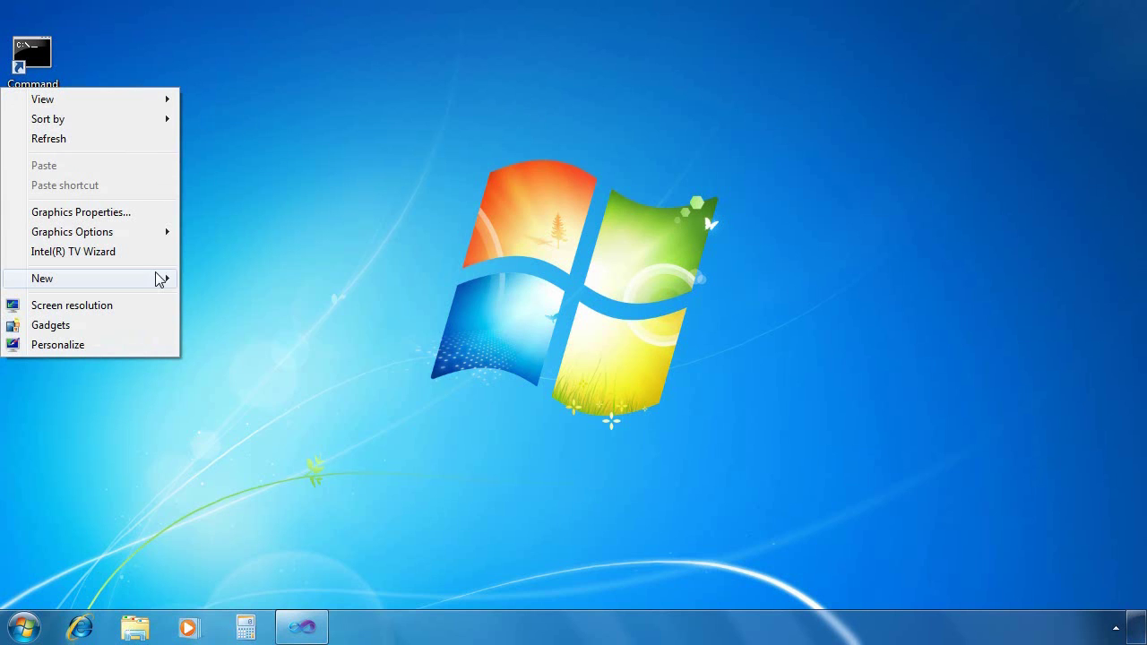
mouse_move(154, 280)
click(279, 403)
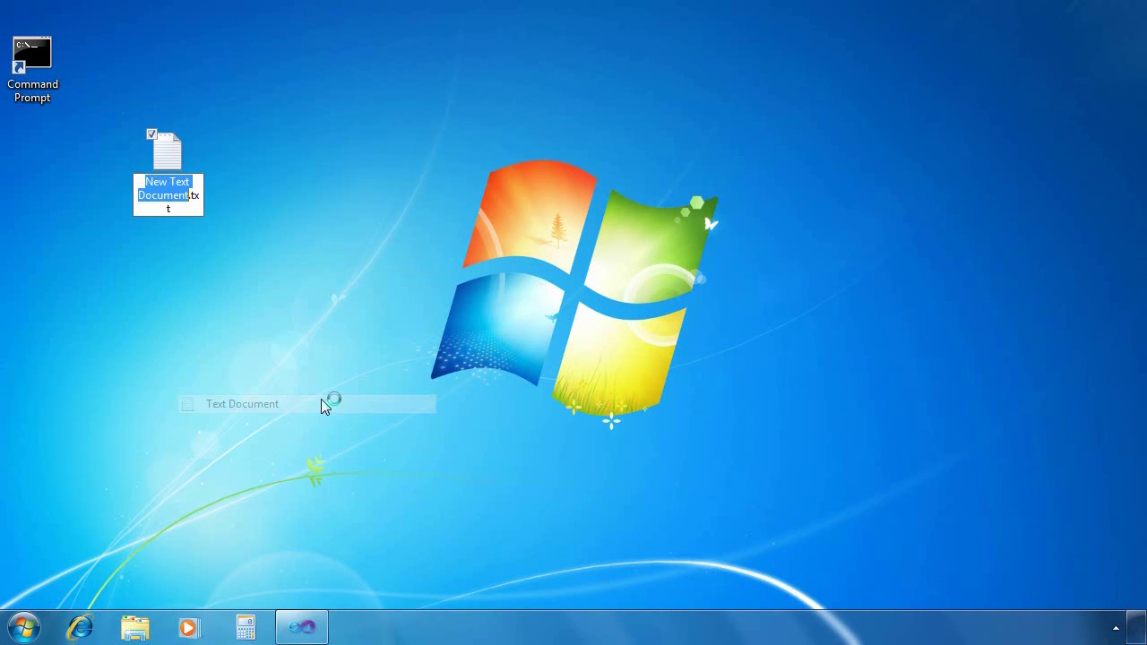
text(arthur)
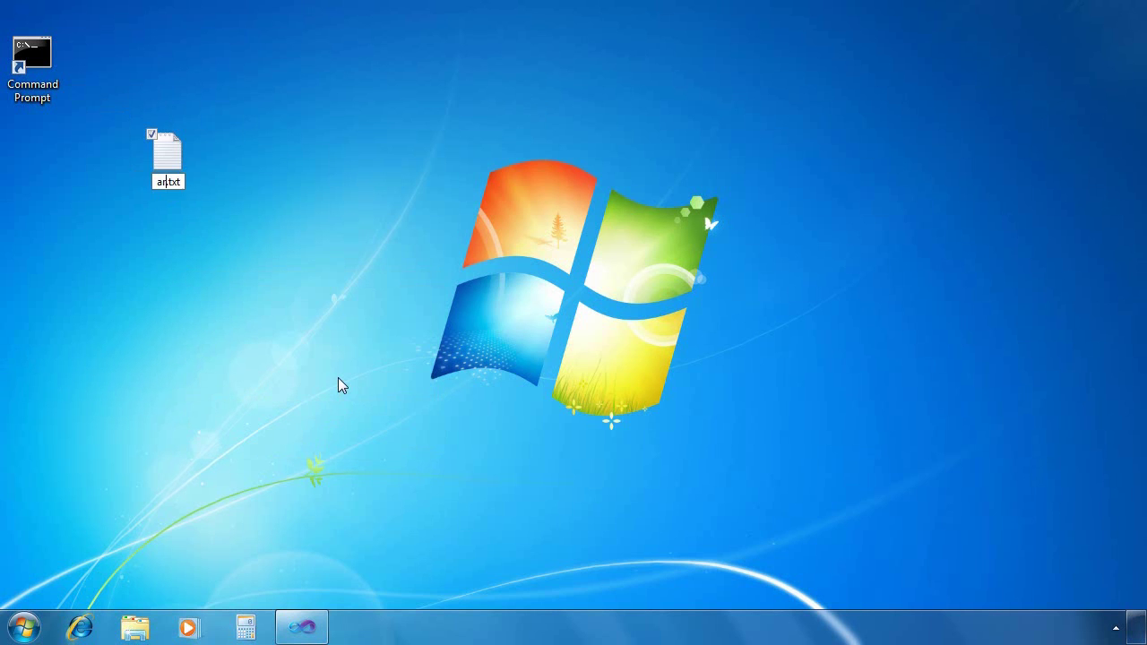
key(Return)
- Open arthur.txt in Notepad++, enter Benwick and Corbenic on separate lines in that order, and save the file
right_click(162, 147)
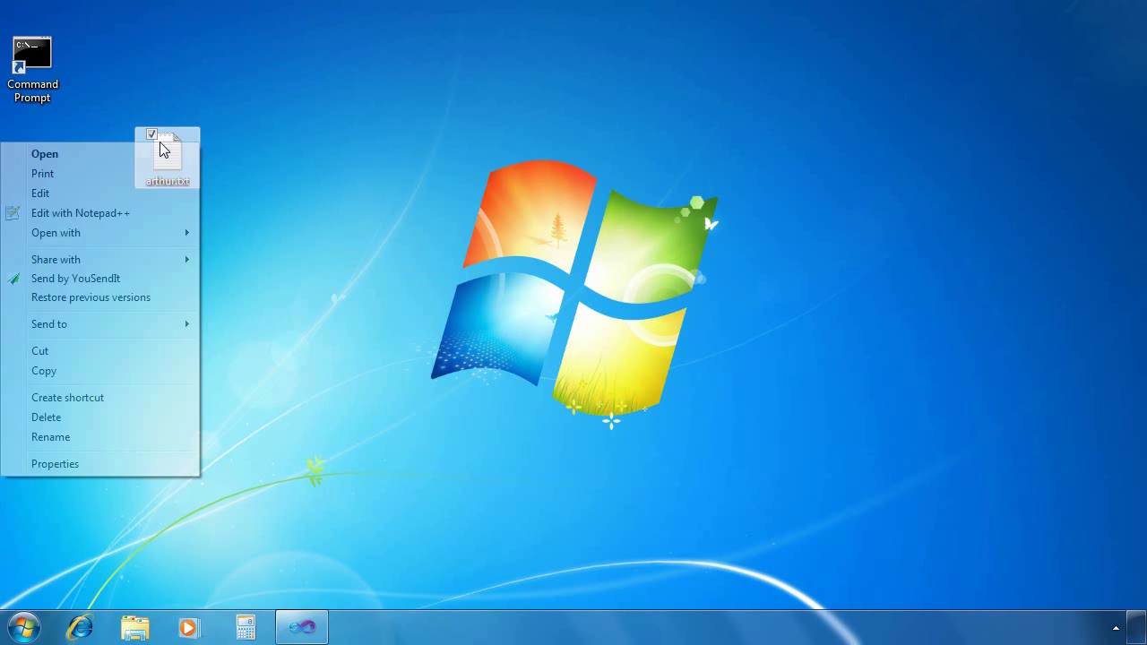
click(139, 212)
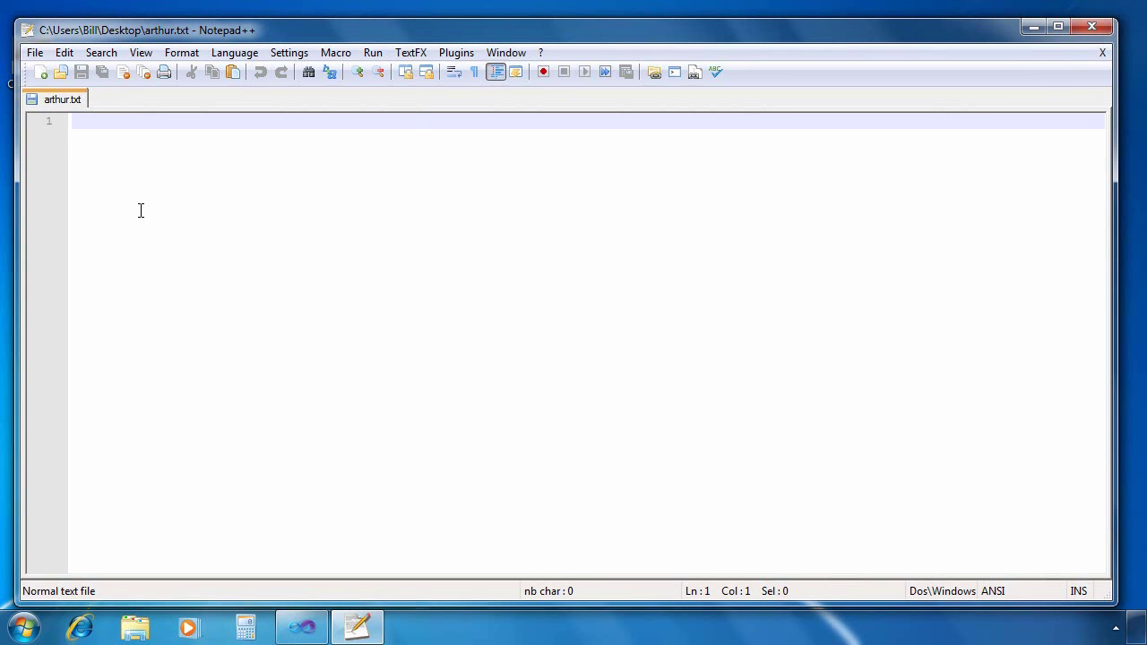
text(Corbenic)
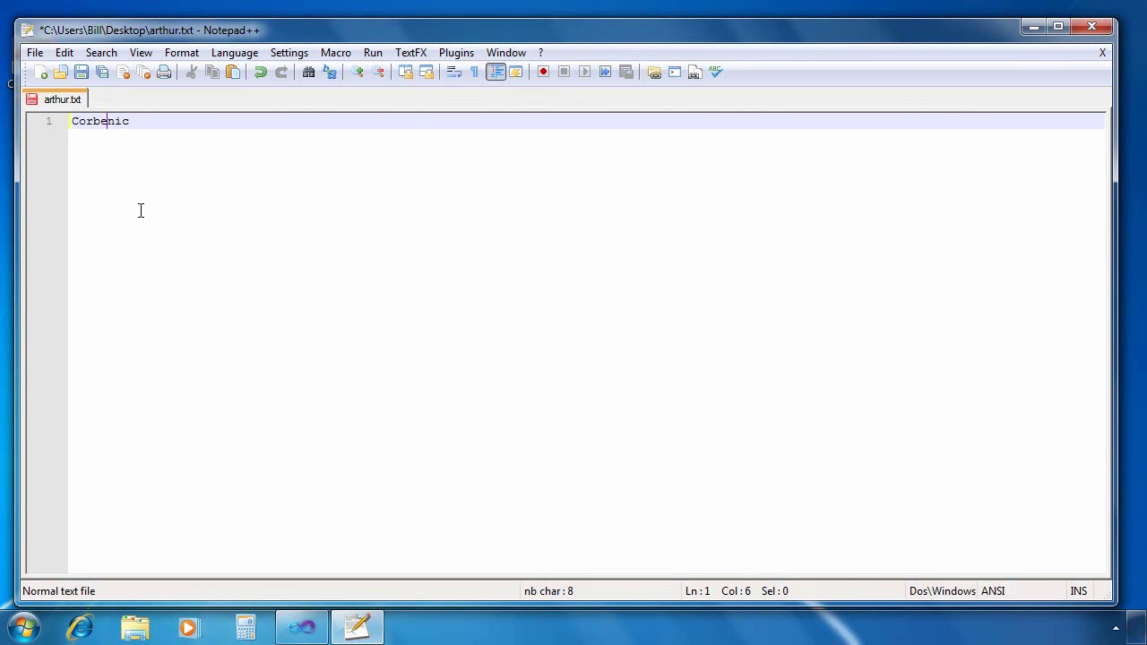
key(Left)
key(Return)
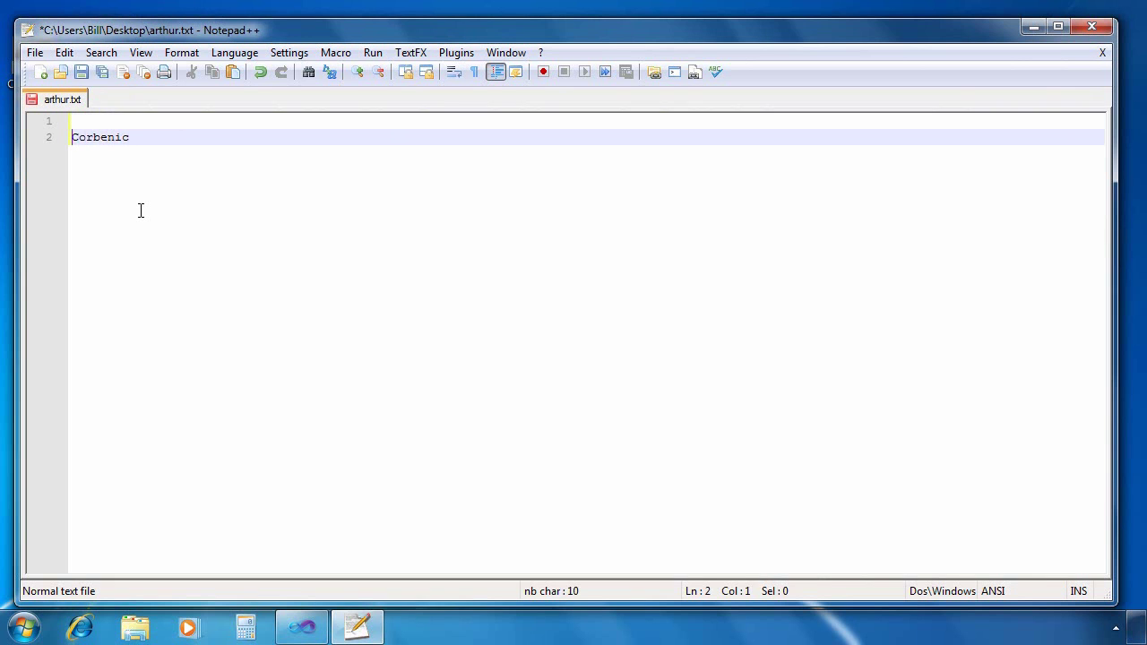
key(Up)
text(Benwick)
key(ctrl+s)
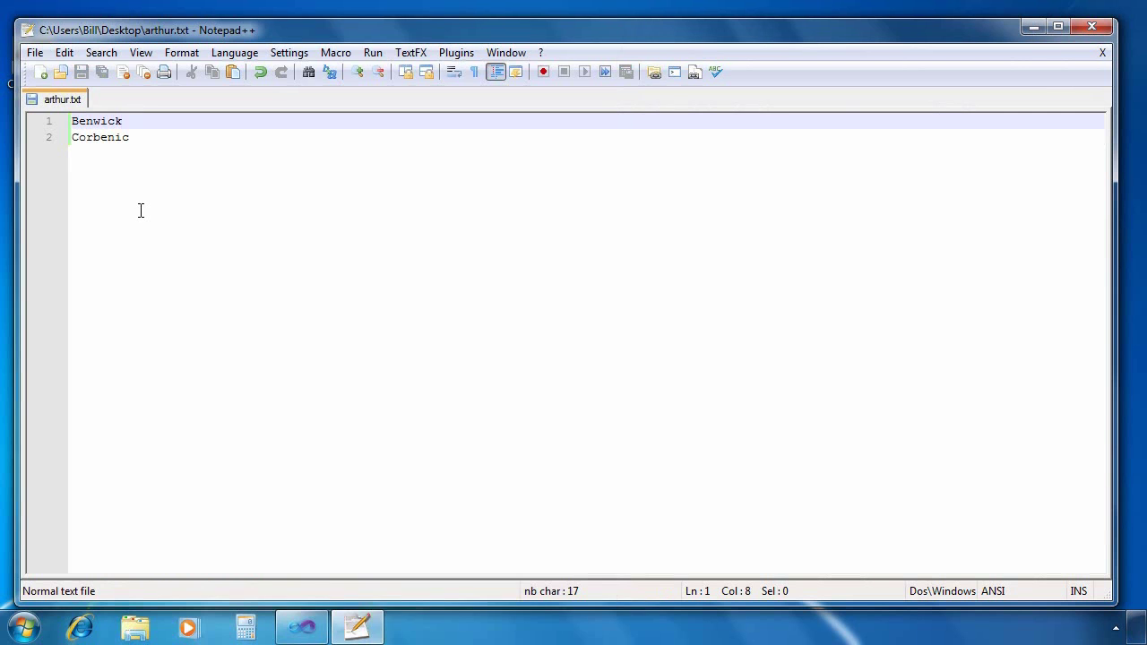
- Convert arthur.txt to UCS-2 Little Endian, save it, verify the encoding and close the editor
click(177, 53)
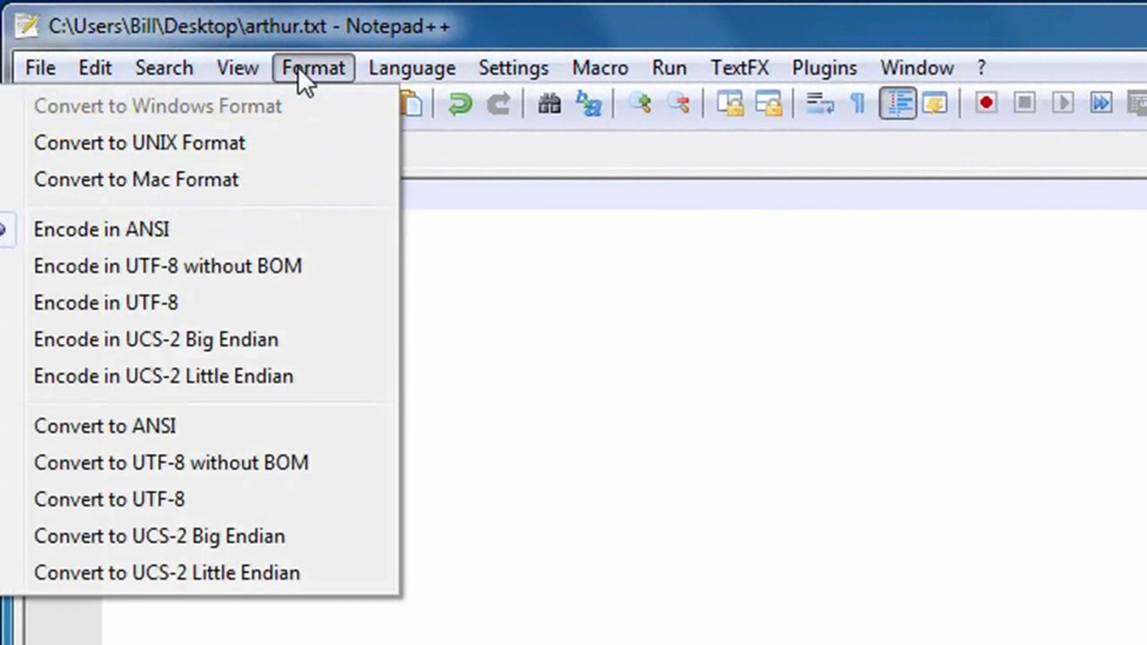
click(339, 573)
click(127, 103)
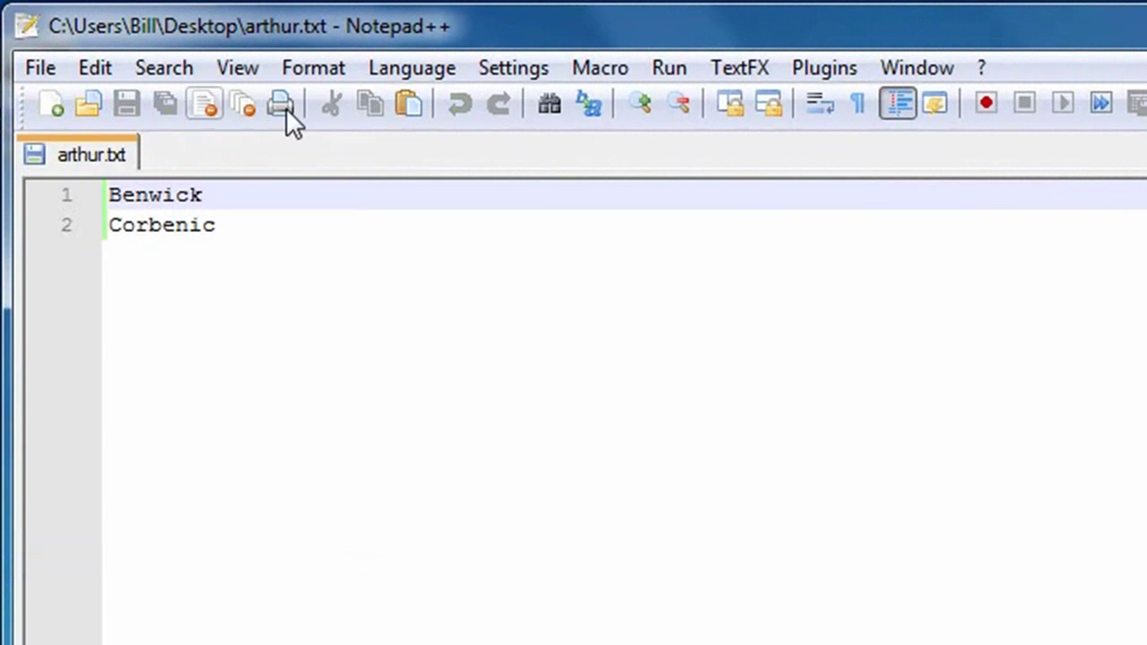
click(314, 69)
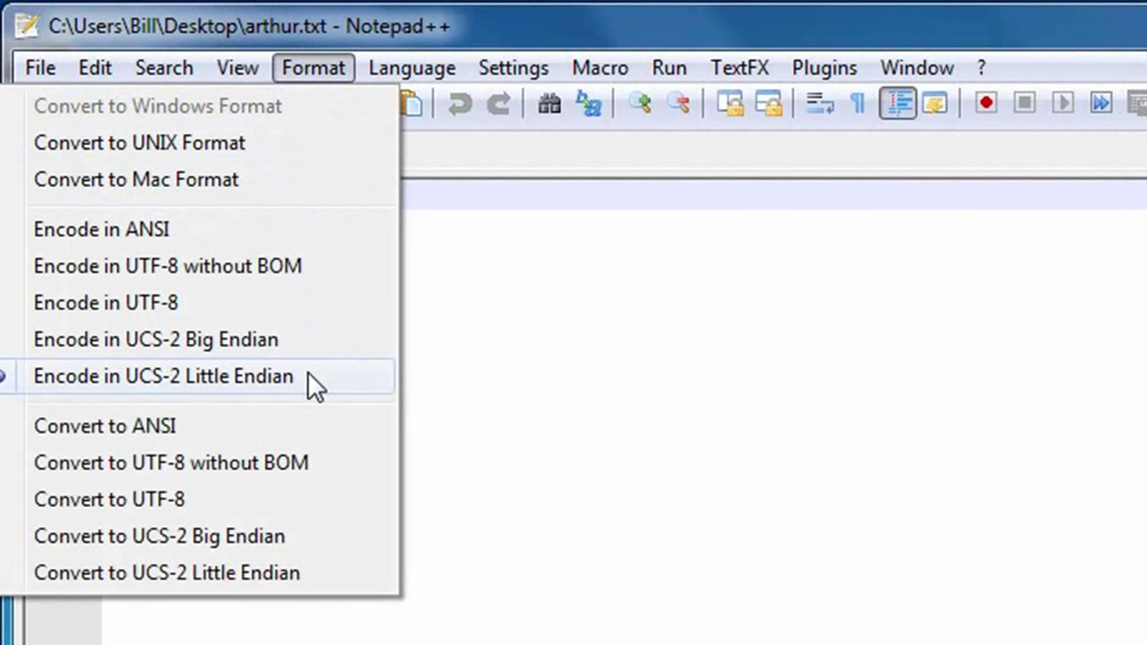
key(Escape)
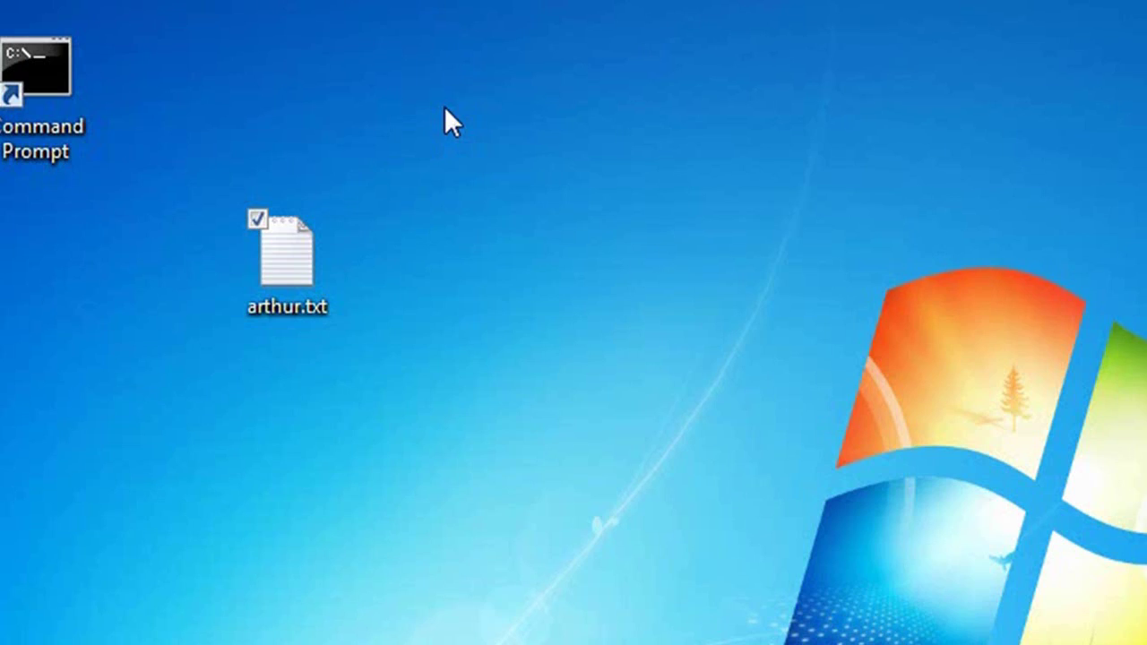
- Open a Command Prompt in the desktop folder and show the usage help of hwrcomp
double_click(41, 55)
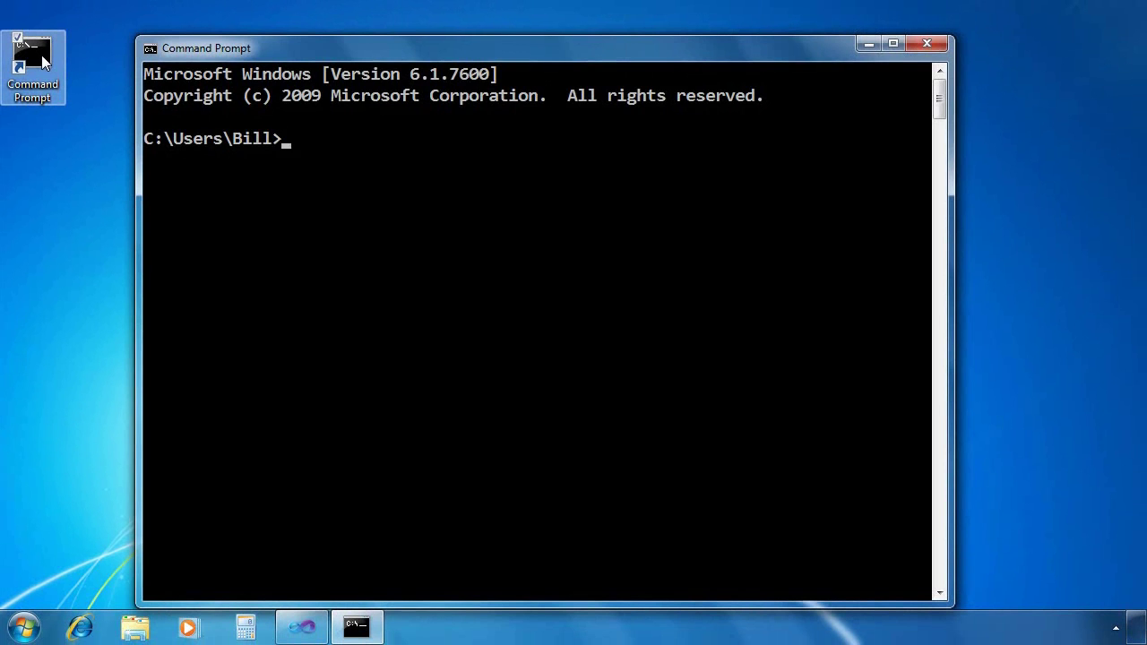
text(cd desktop)
key(Return)
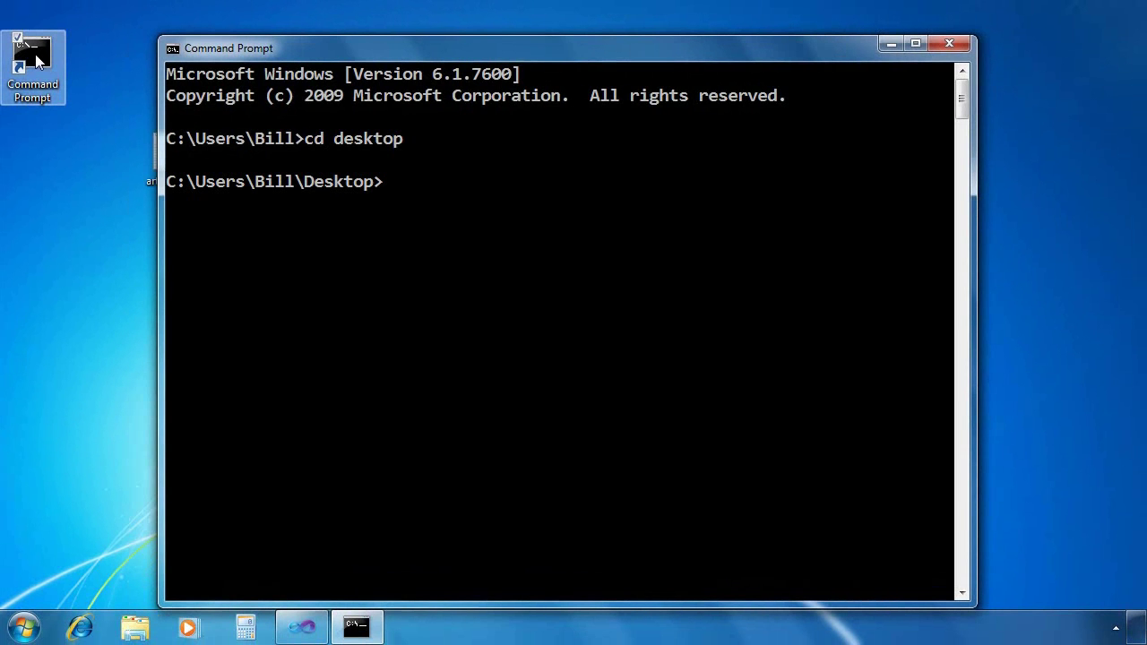
text(hwrcomp)
key(Return)
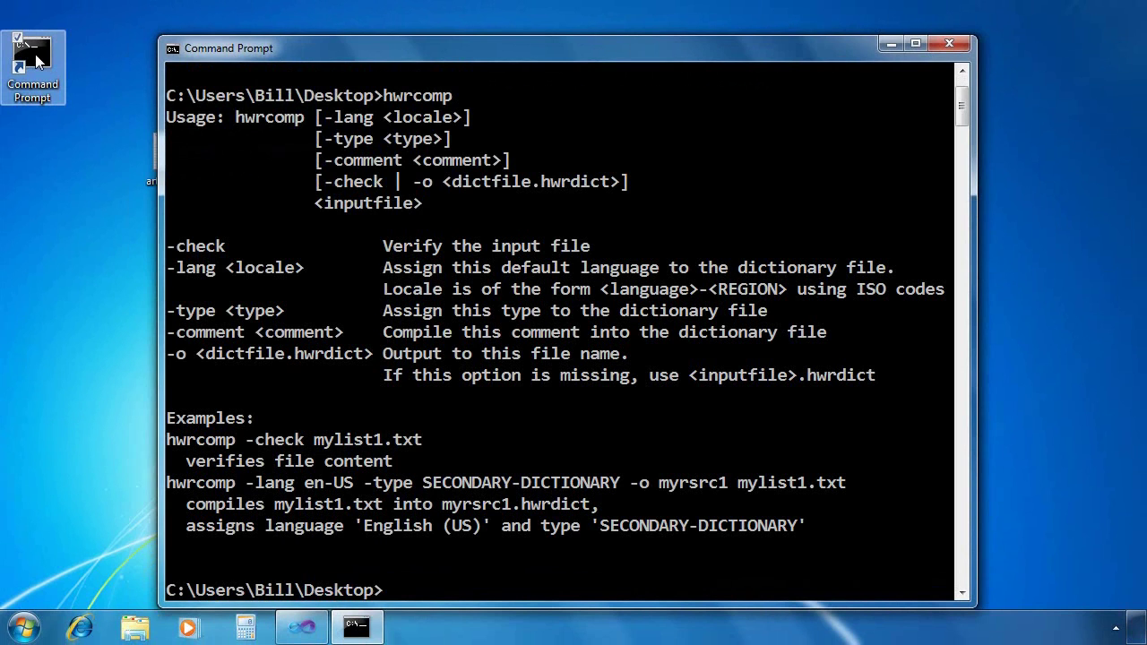
- Verify the word list arthur.txt with hwrcomp in check-only mode
text(hwrcomp -check art)
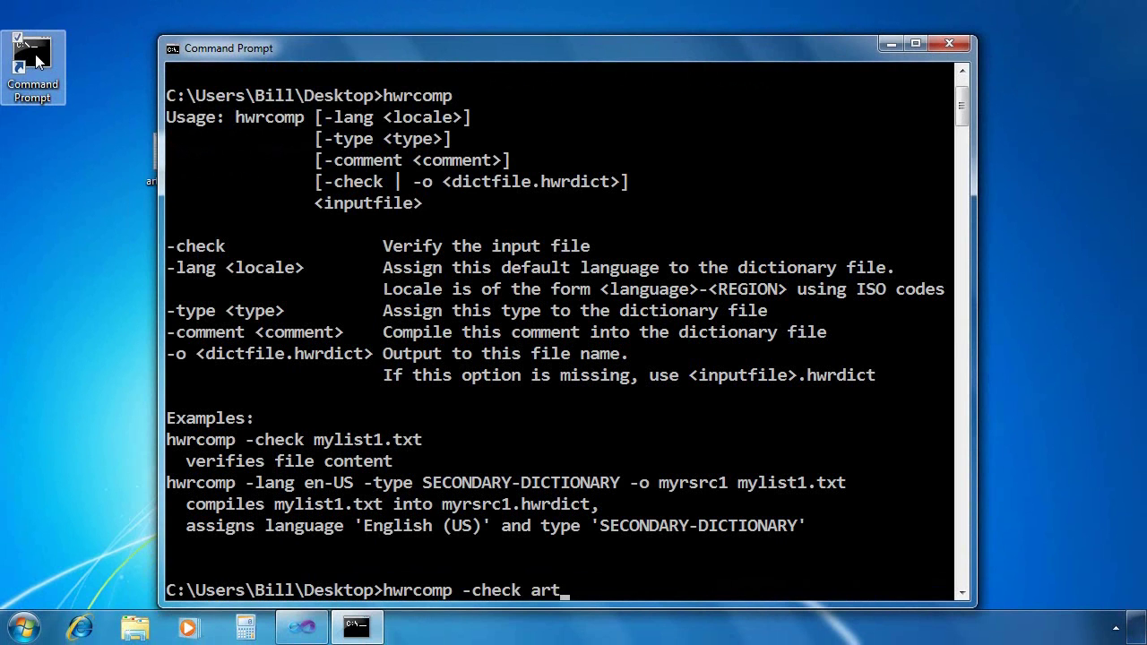
key(Tab)
key(Return)
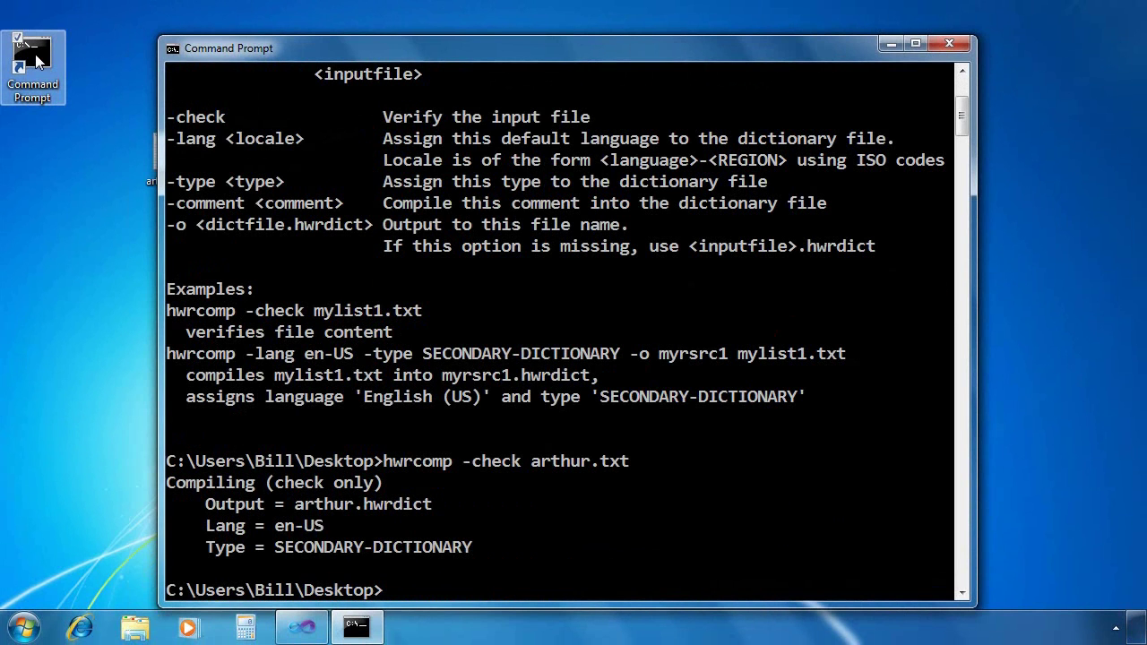
- Compile arthur.txt into a handwriting dictionary with hwrcomp and list the files matching arth*
text(hwrcomp arthur.txt)
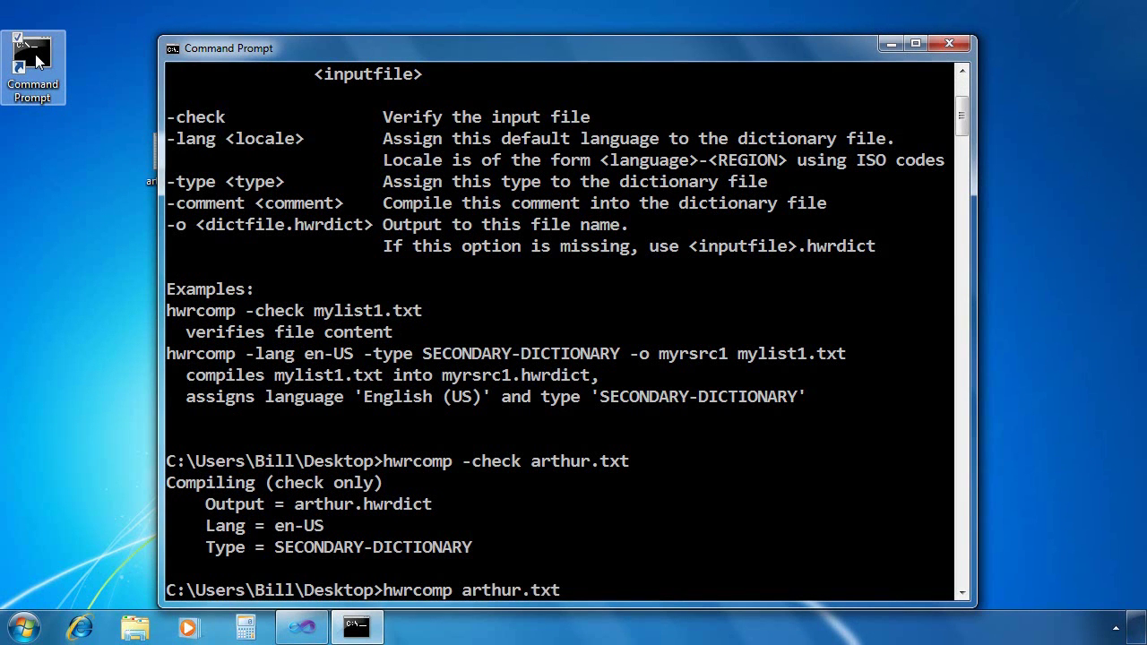
key(Return)
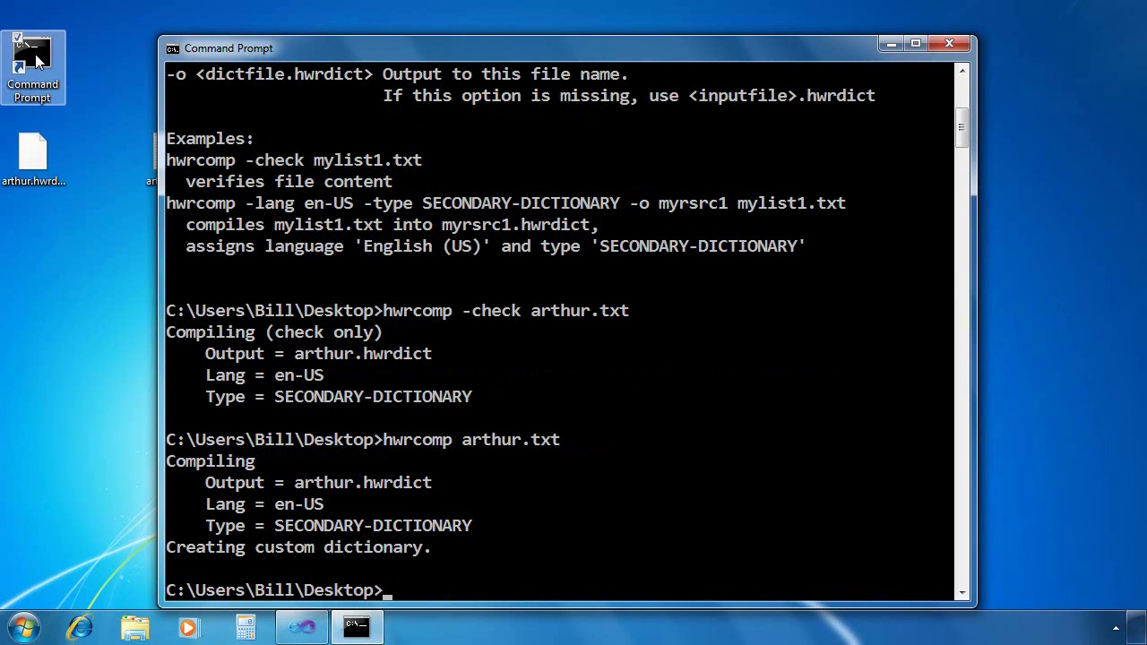
text(dir arth*)
key(Return)
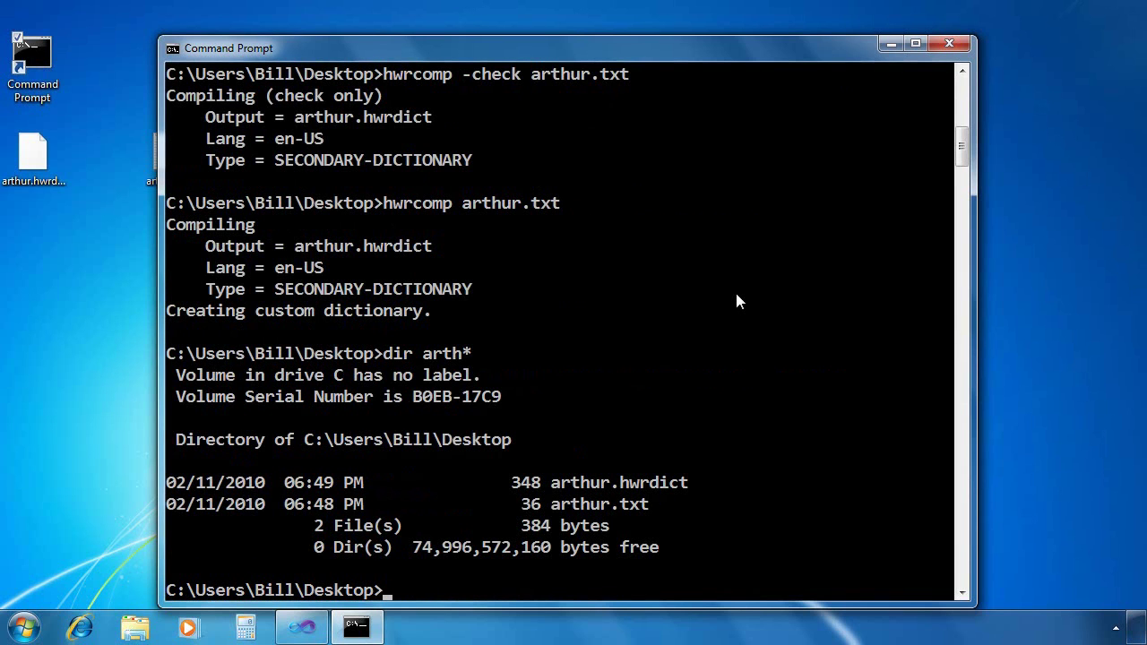
- Clear the console and check the compiled dictionary arthur.hwrdict with hwrreg -check
text(cls)
key(Return)
text(hwr)
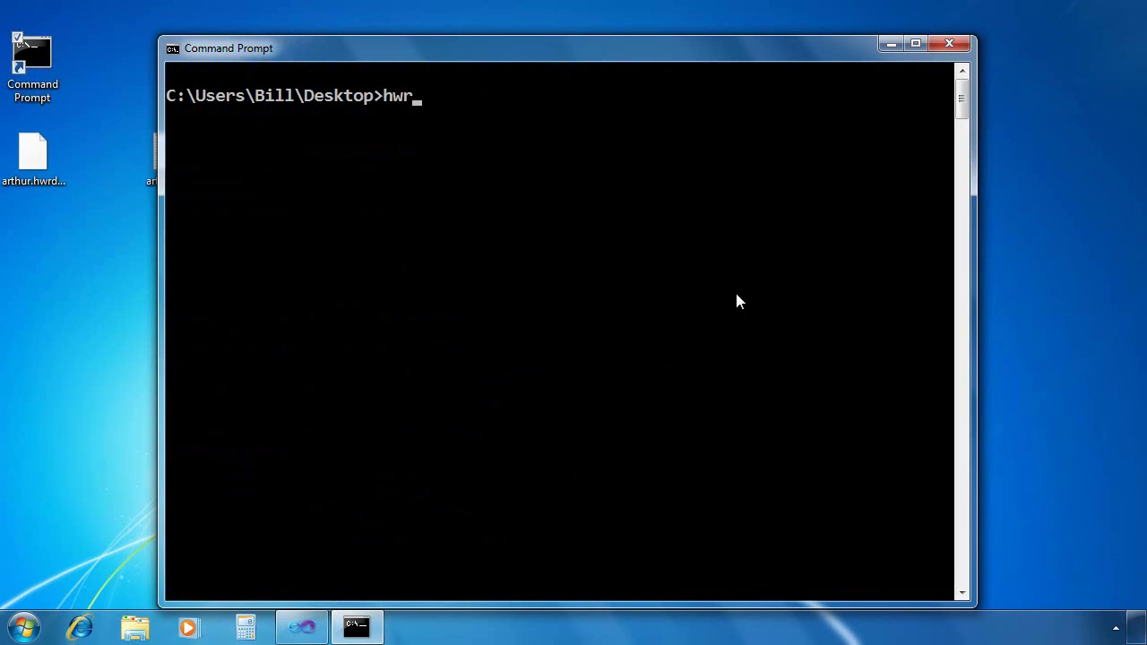
text(reg -check ar)
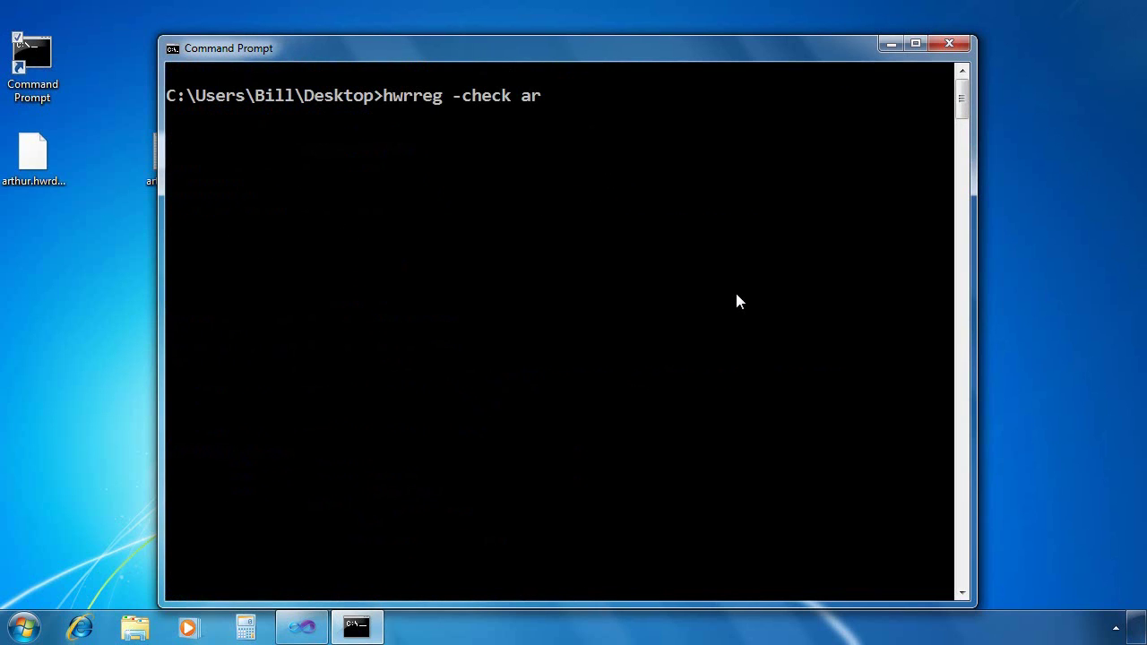
key(Tab)
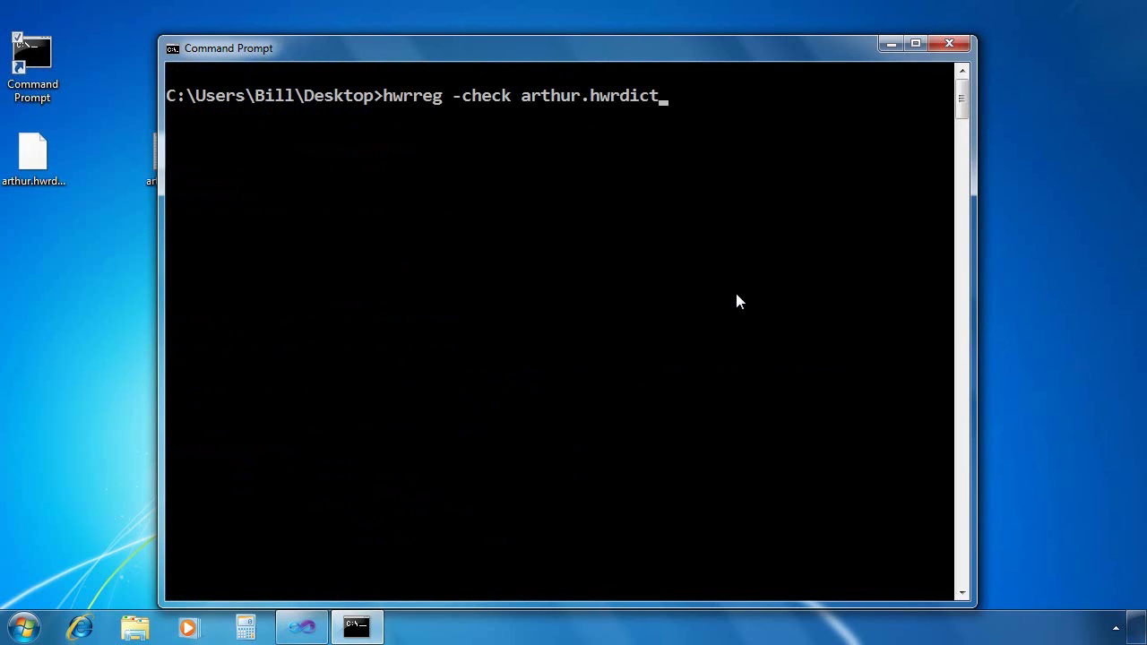
key(Return)
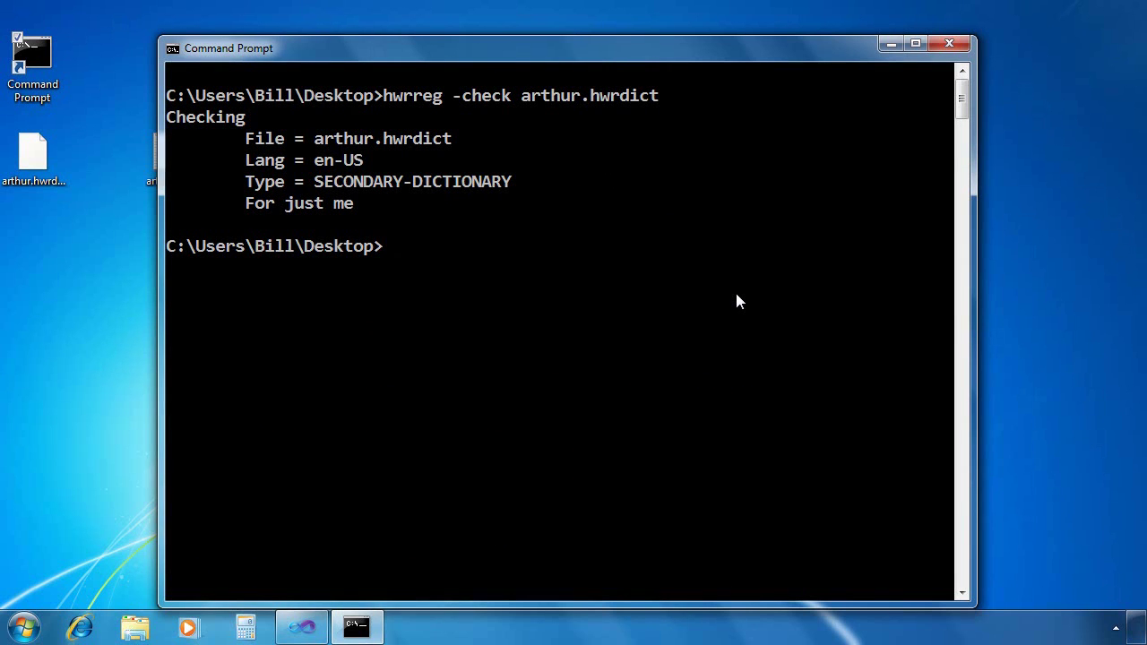
- Install the custom dictionary by running hwrreg arthur.hwrdict without the check option, answering y to the installation question
key(Up)
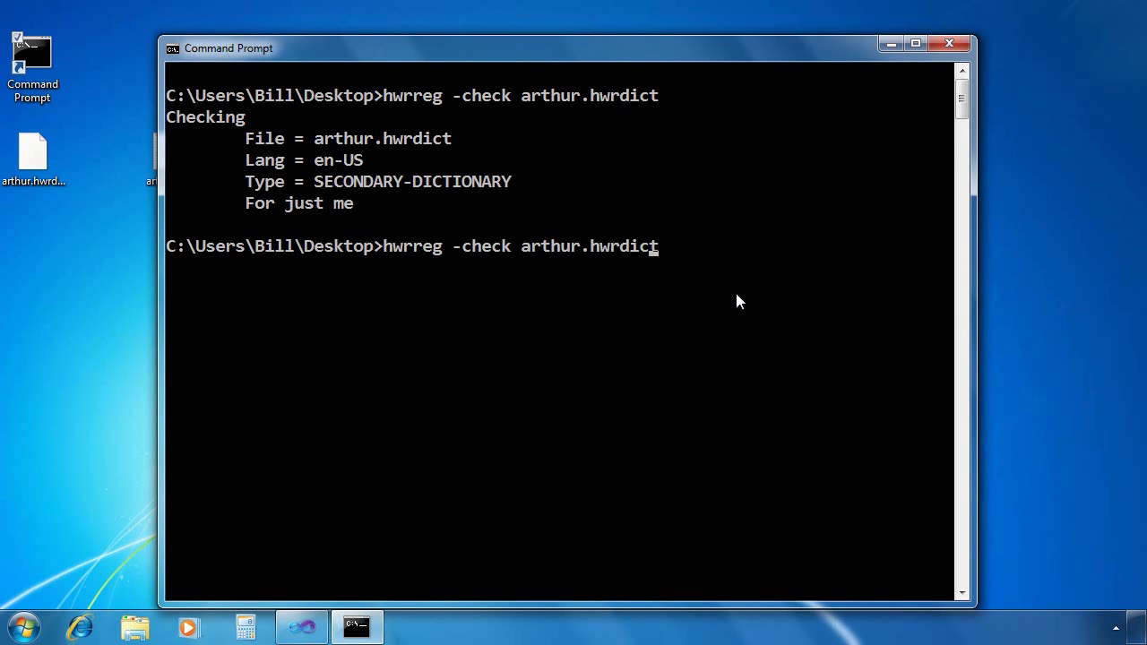
key(Left)
key(Left)
key(Left)
key(Left)
key(Left)
key(Left)
key(Left)
key(Left)
key(Left)
key(Left)
key(Left)
key(Left)
key(Left)
key(Left)
key(Left)
key(Delete)
key(BackSpace)
key(BackSpace)
key(BackSpace)
key(BackSpace)
key(BackSpace)
key(BackSpace)
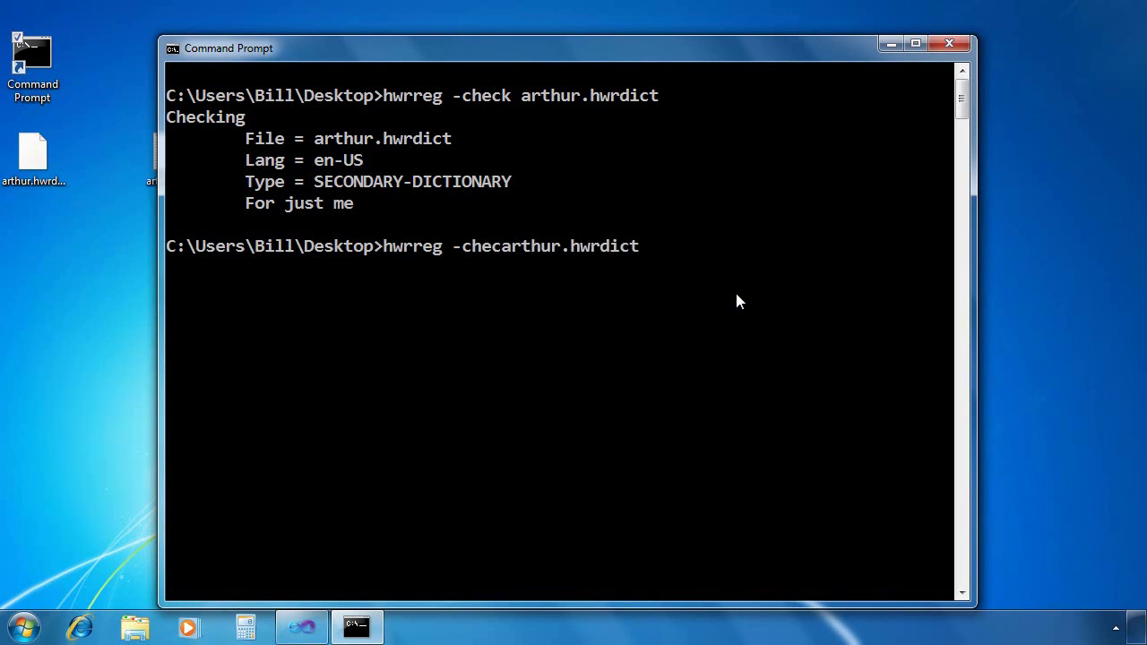
key(Return)
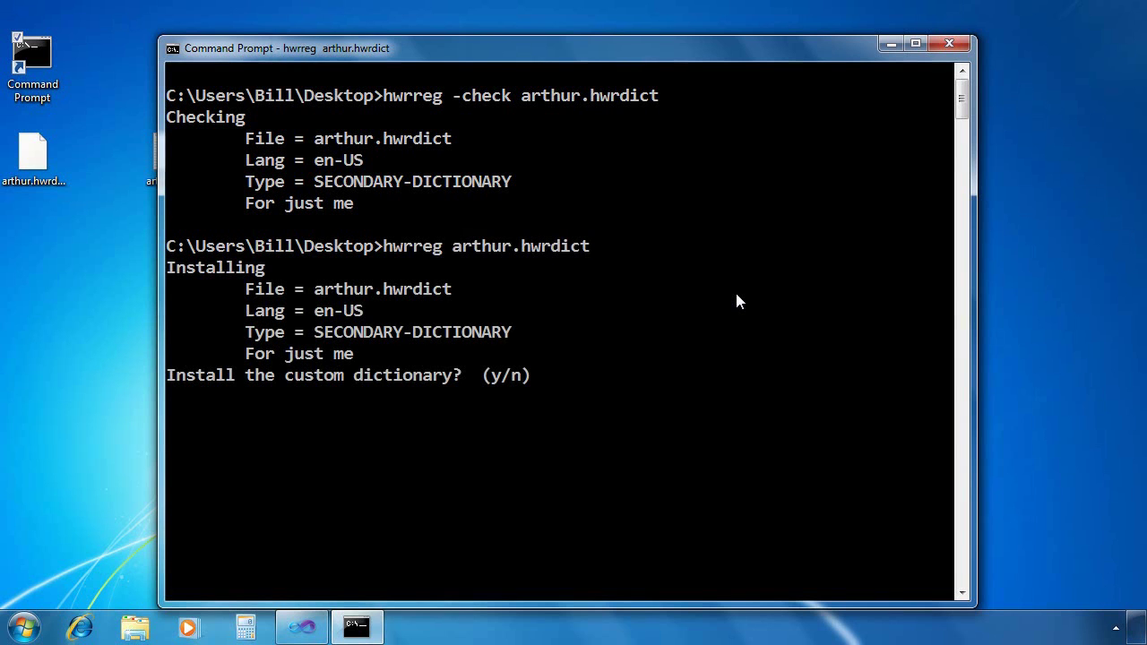
text(y)
key(Return)
- List the installed custom handwriting dictionaries with hwrreg -list
text(hwrreg)
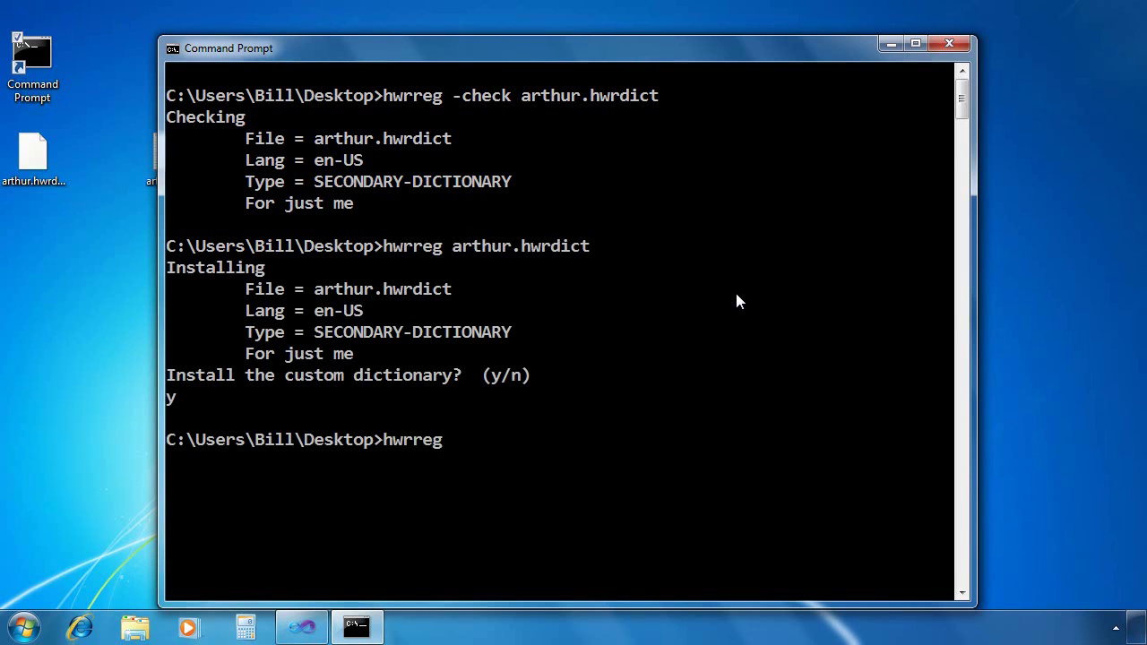
text( -list)
key(Return)
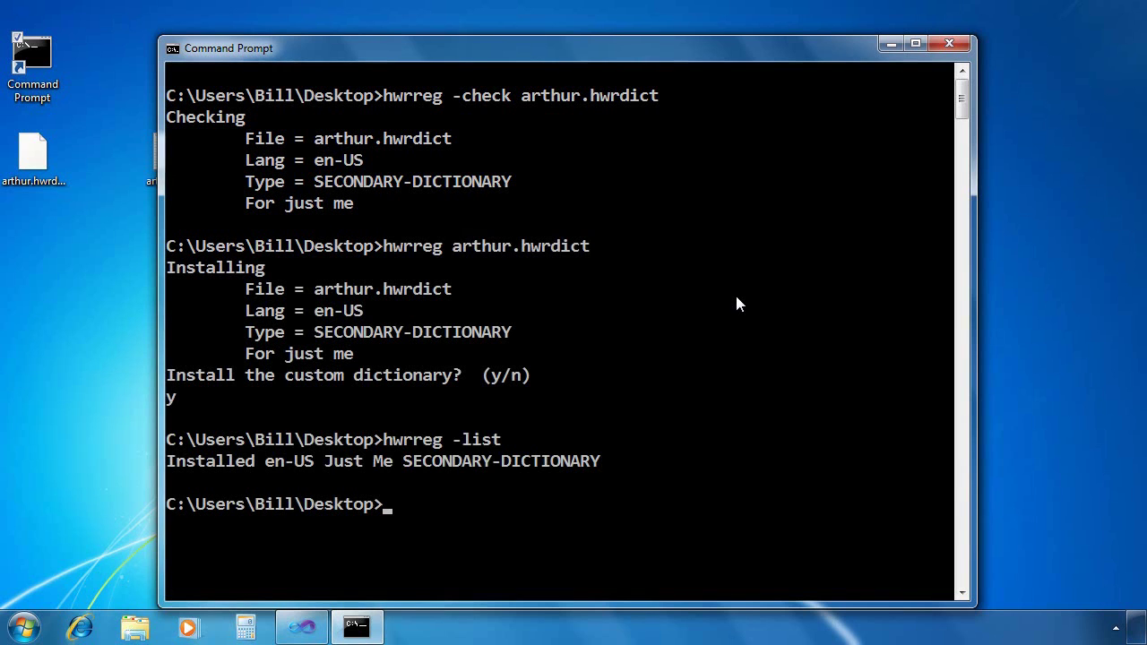
- Return to Visual Studio, run the application, insert the handwritten word Benwick into the Fiefdom field and close the input panel
click(328, 623)
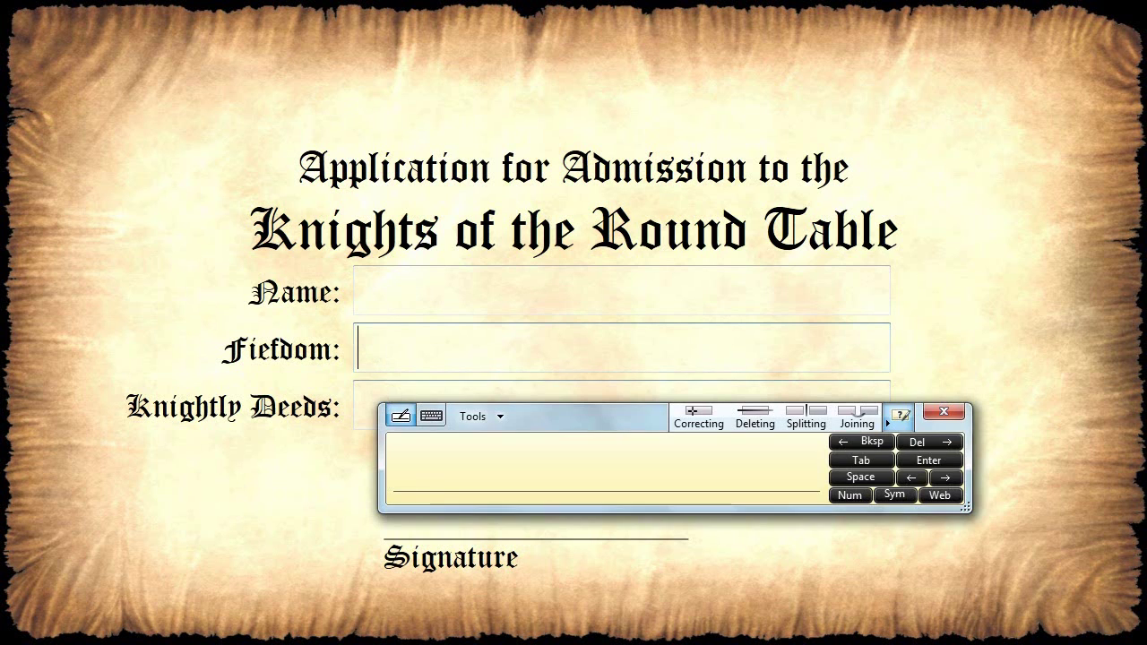
mouse_move(433, 452)
mouse_down()
mouse_move(429, 494)
mouse_move(508, 488)
mouse_move(573, 461)
mouse_move(619, 483)
mouse_up()
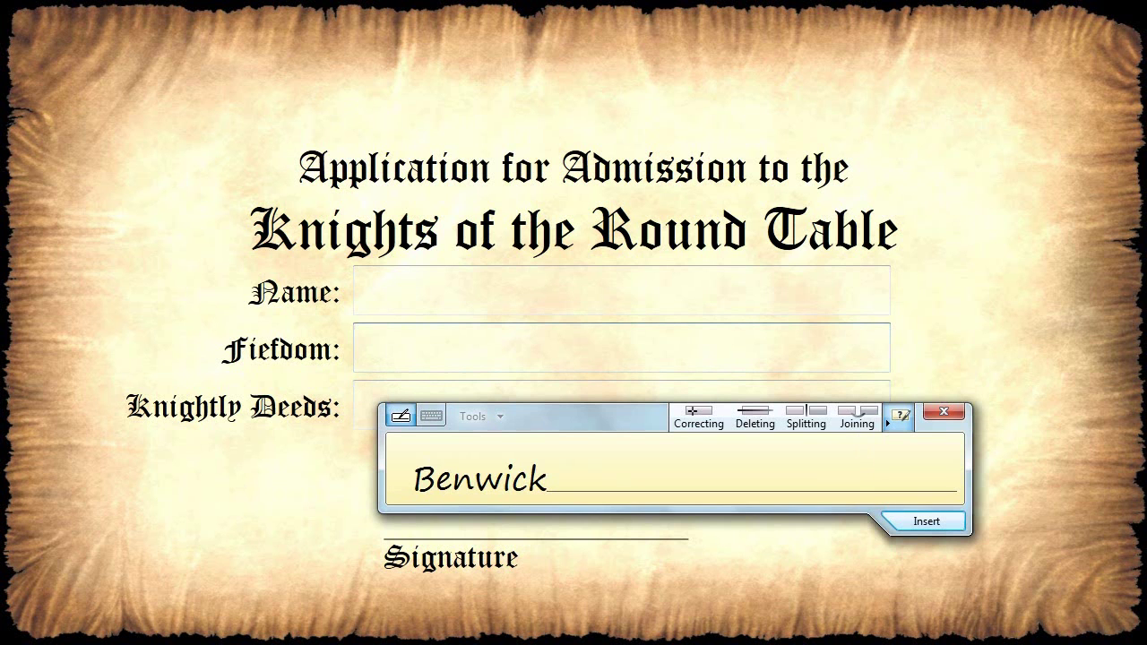
click(926, 521)
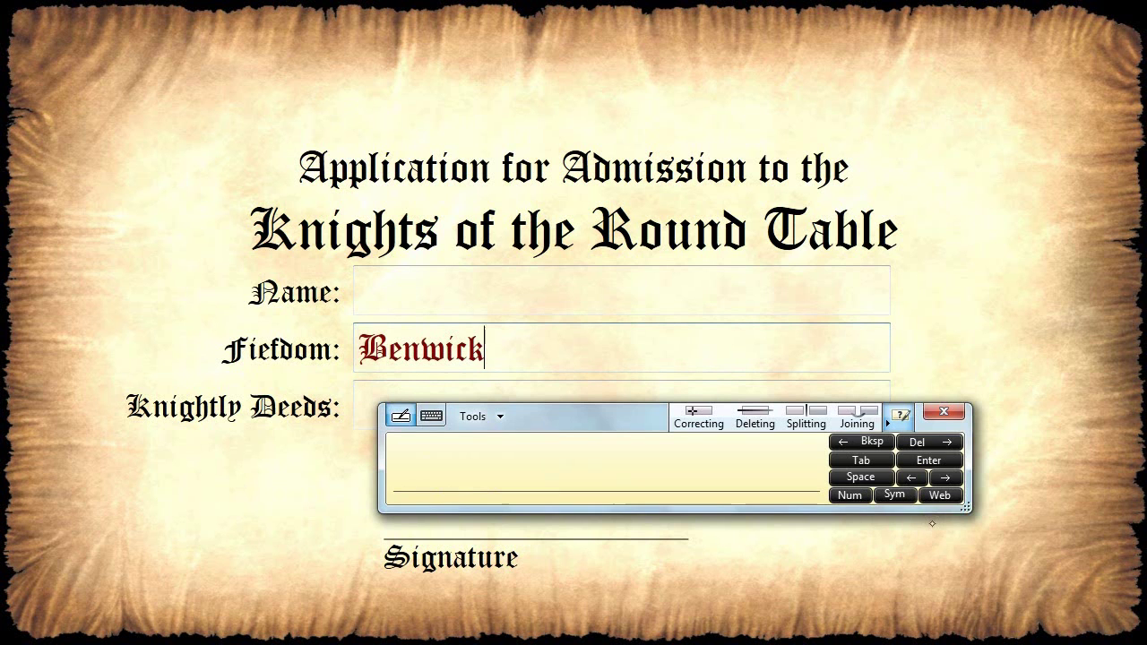
click(946, 412)
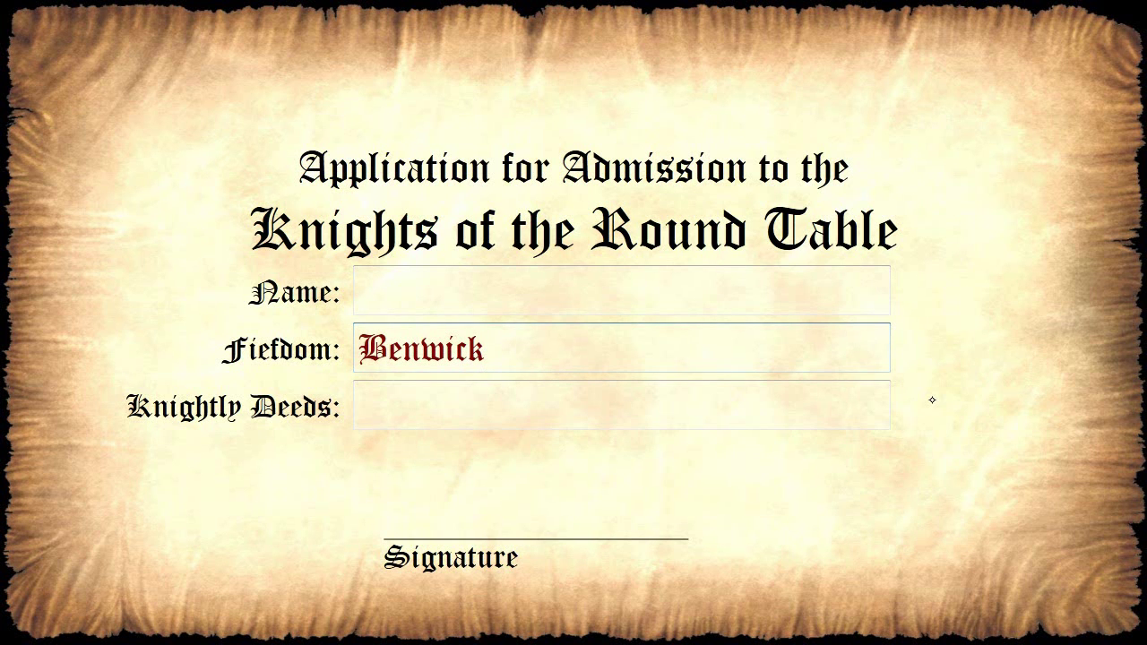